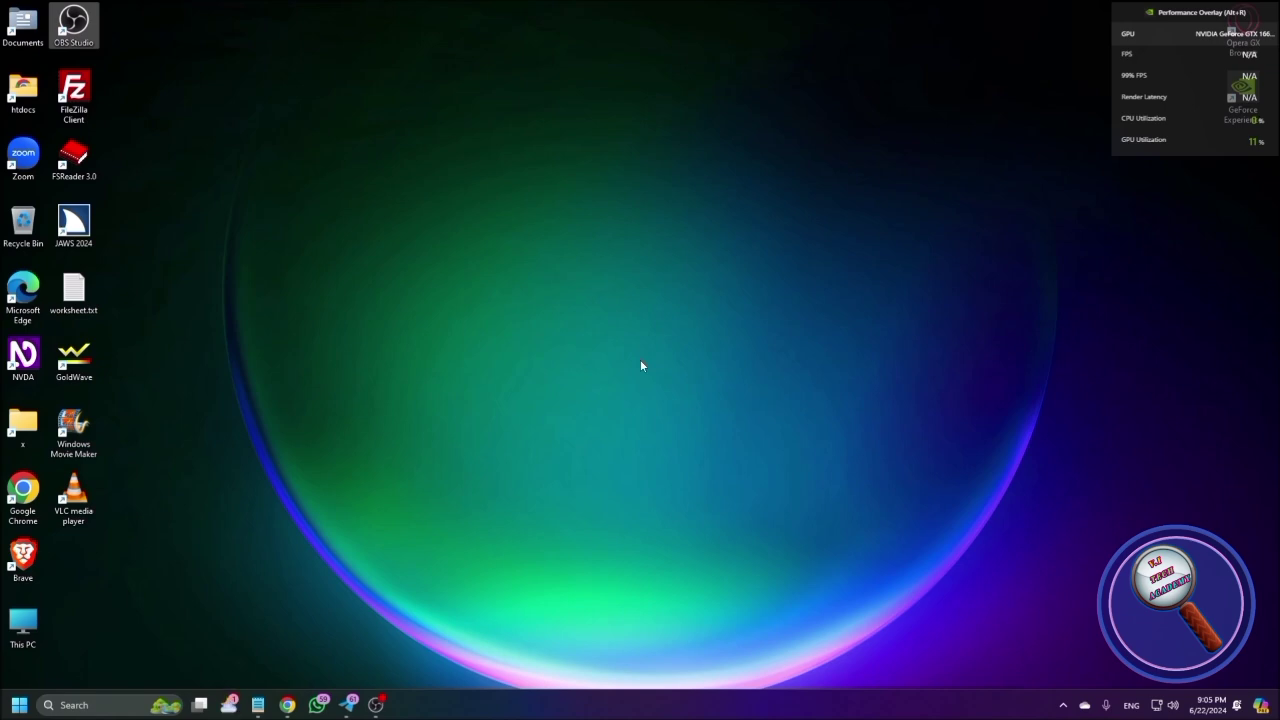
Step: Launch Brave from the desktop shortcut and load suno.ai
key(Return)
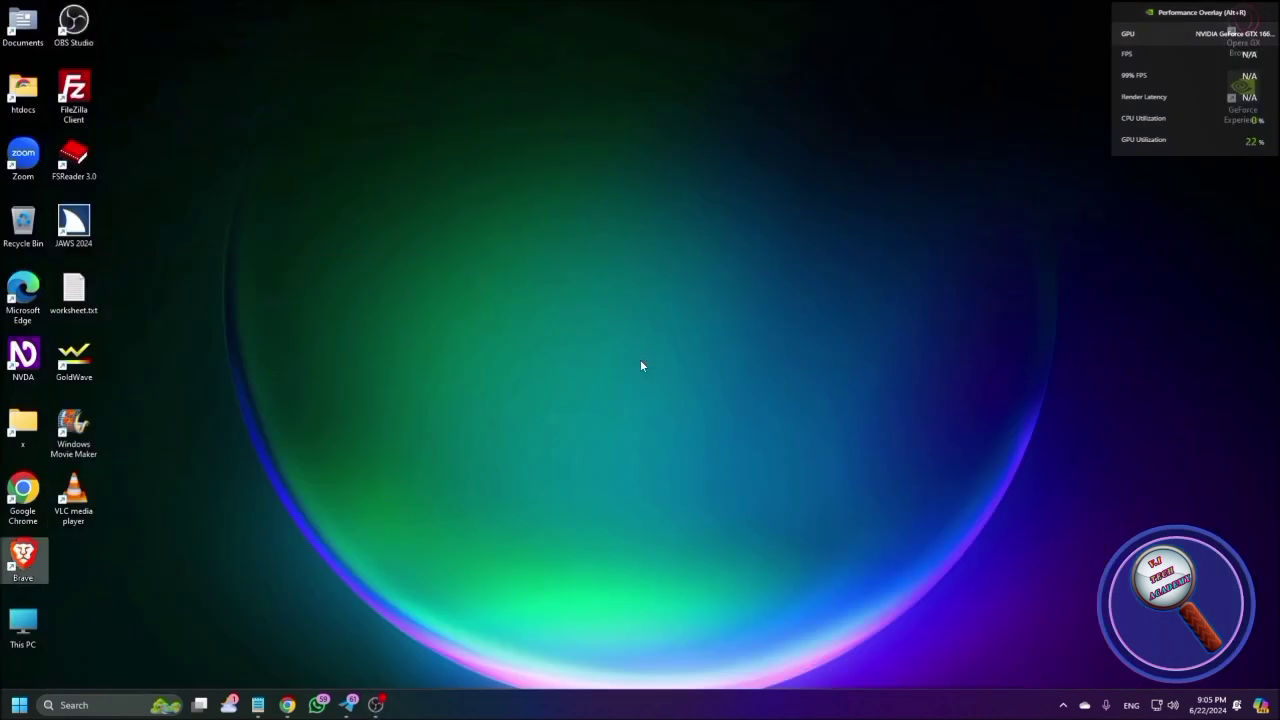
key(Return)
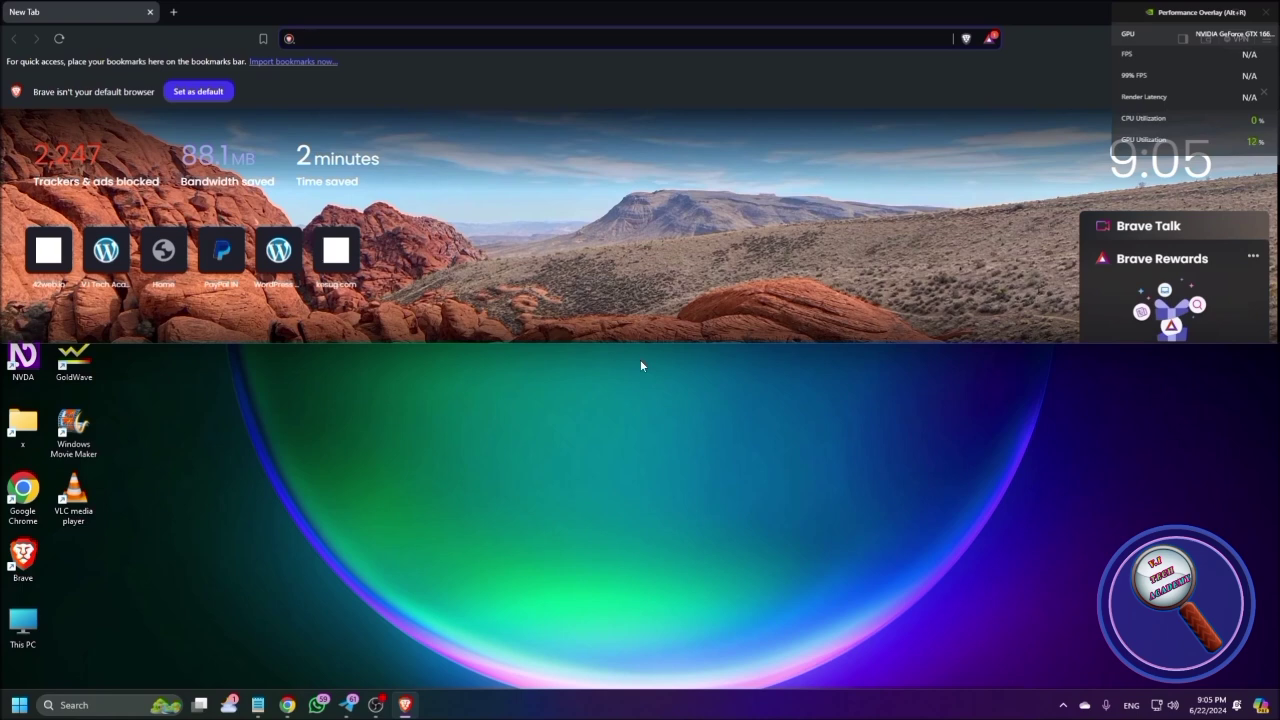
text(su)
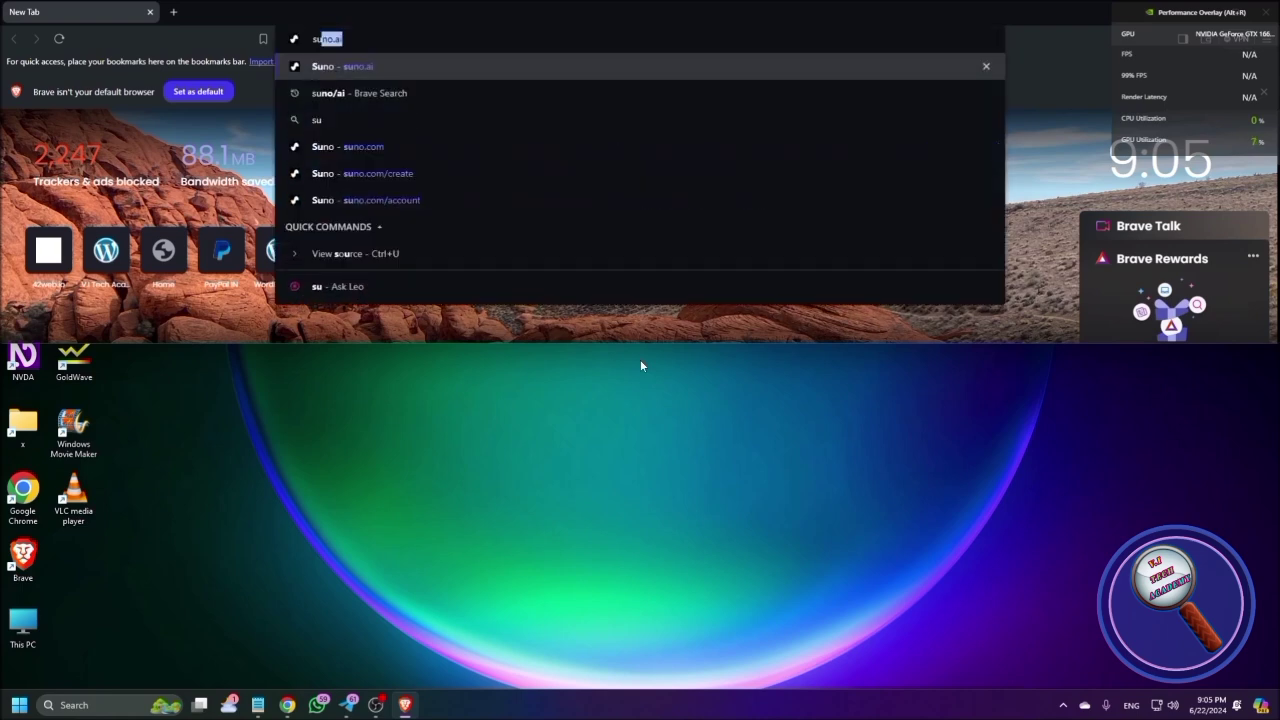
text(no.ai)
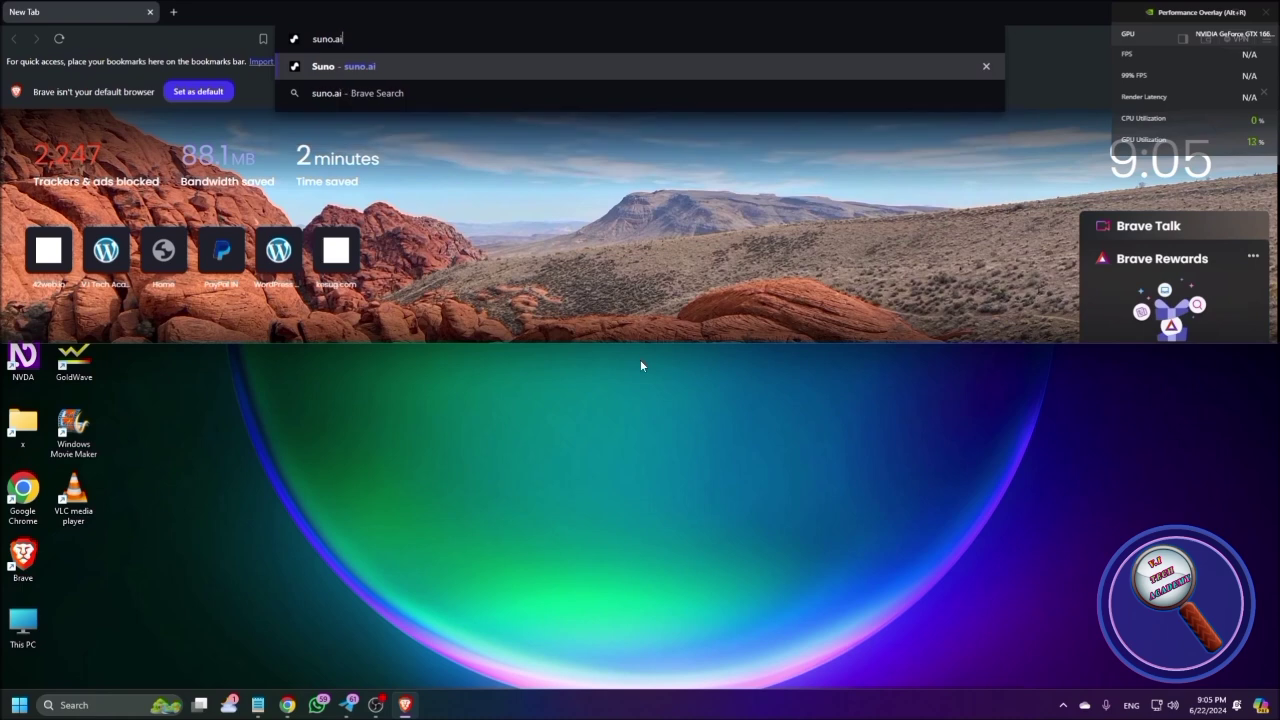
key(Return)
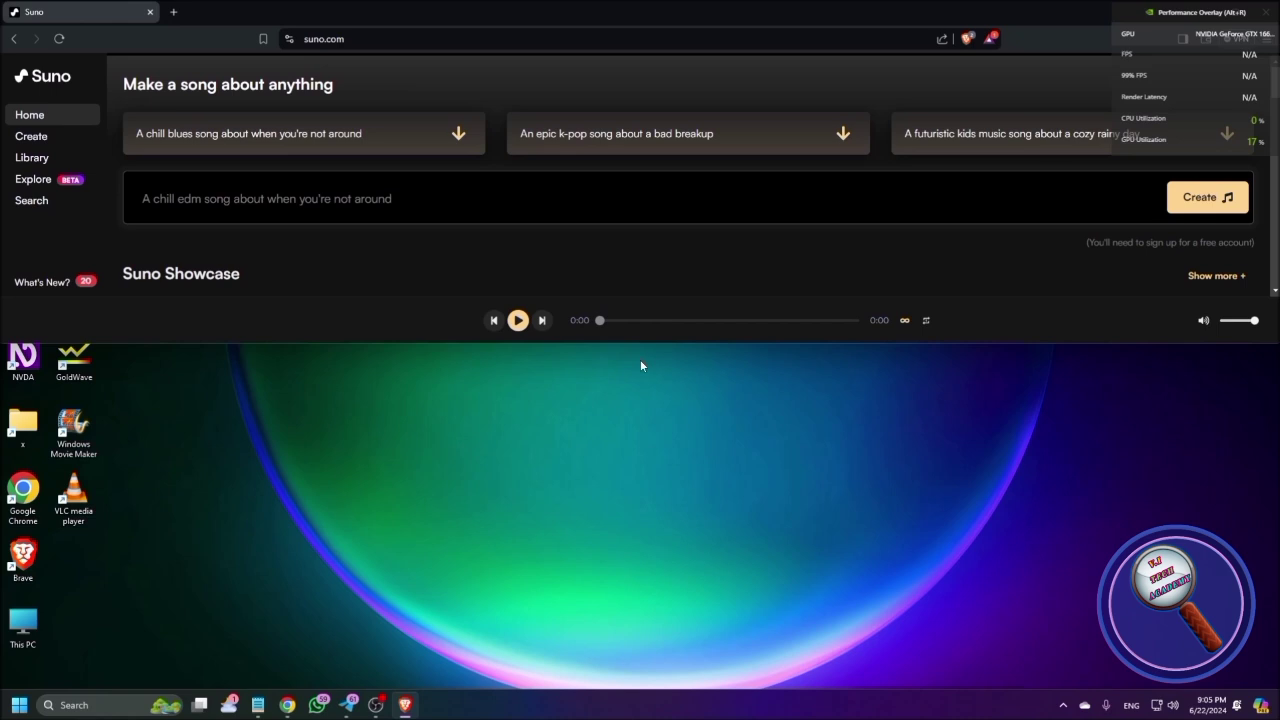
Step: Go to Suno's Create link, bringing up the 'Create your account' sign-up dialog
key(Tab)
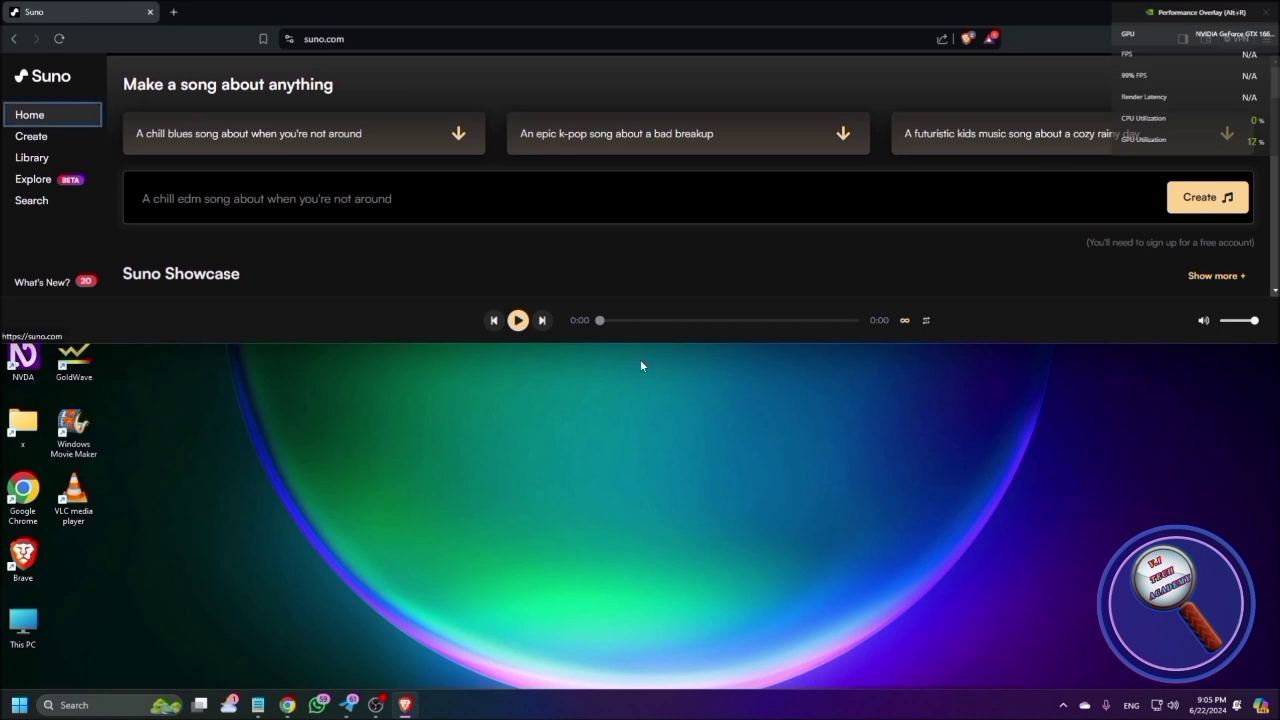
key(Tab)
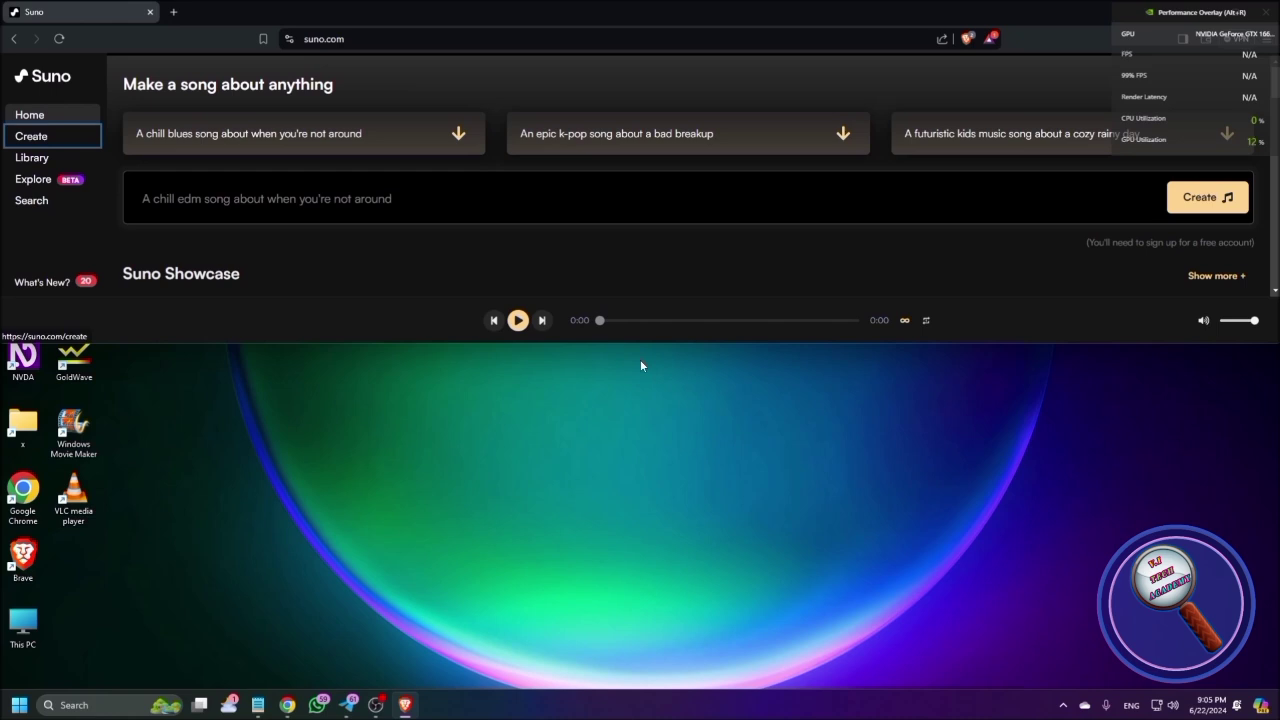
key(Return)
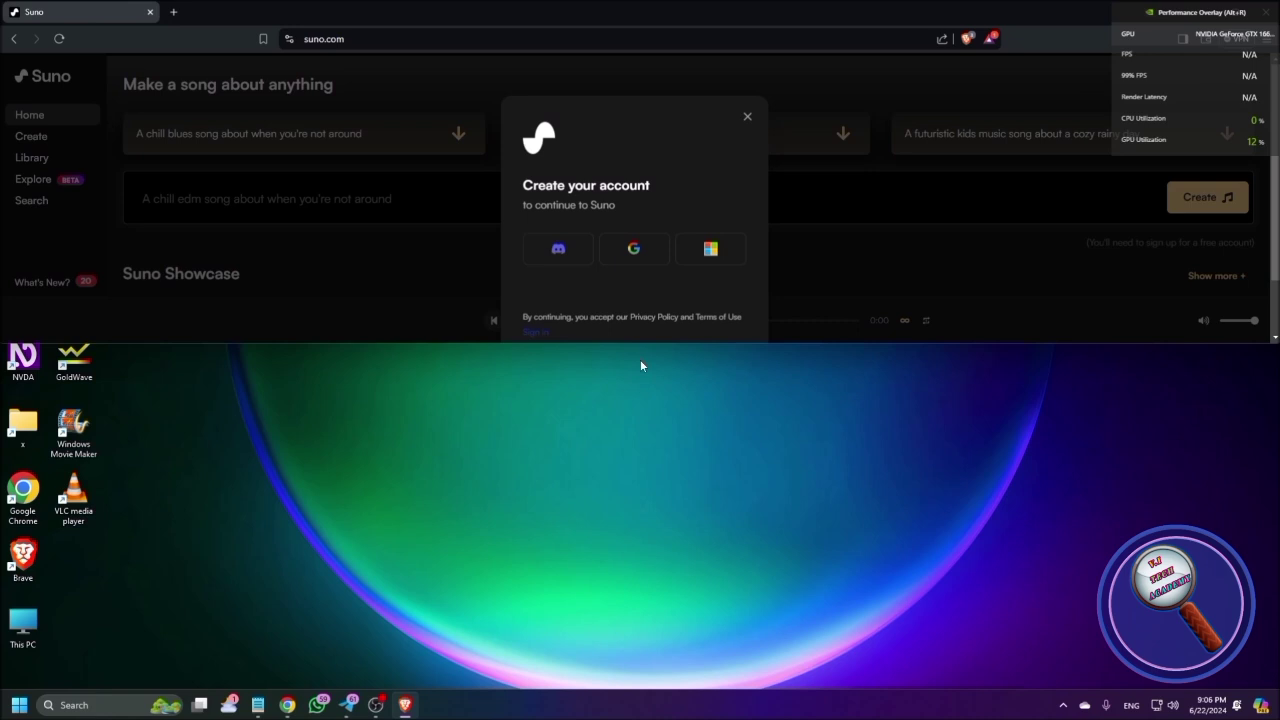
Step: Sign in to Suno through the Google option, with Narrator running, reaching the 50-credit Create page
key(ctrl+super+Return)
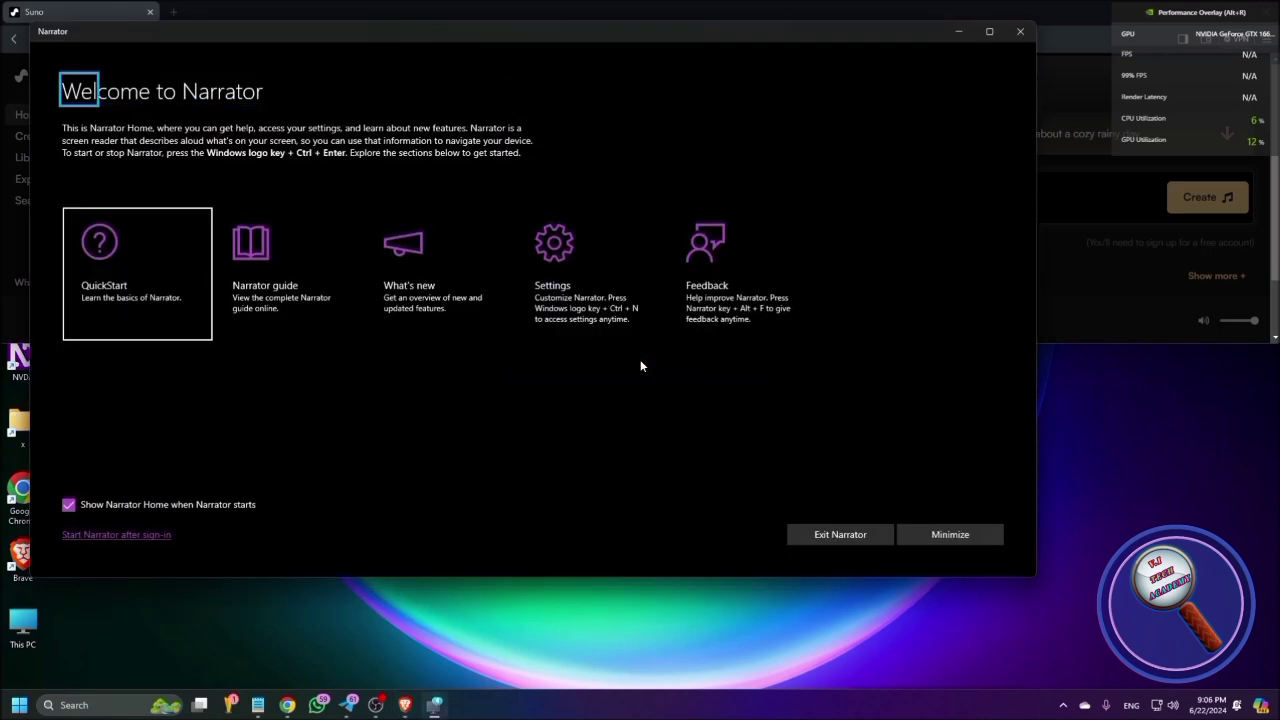
key(alt+Tab)
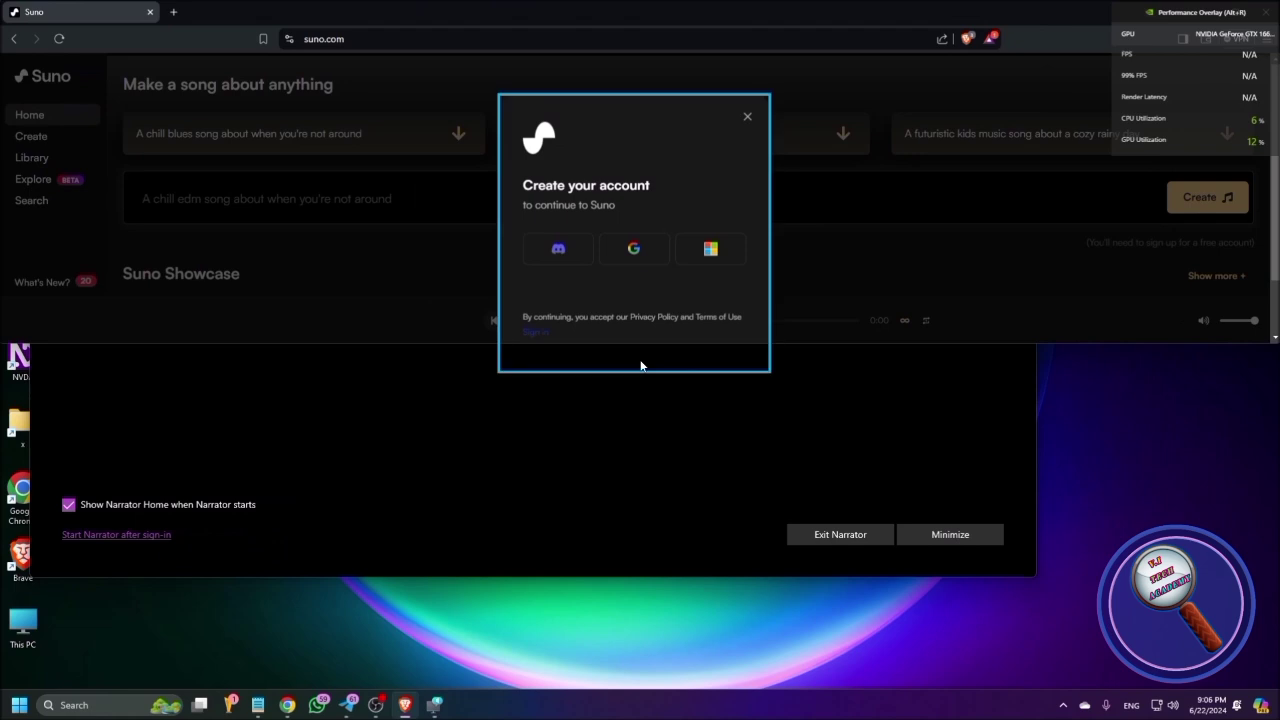
key(Tab)
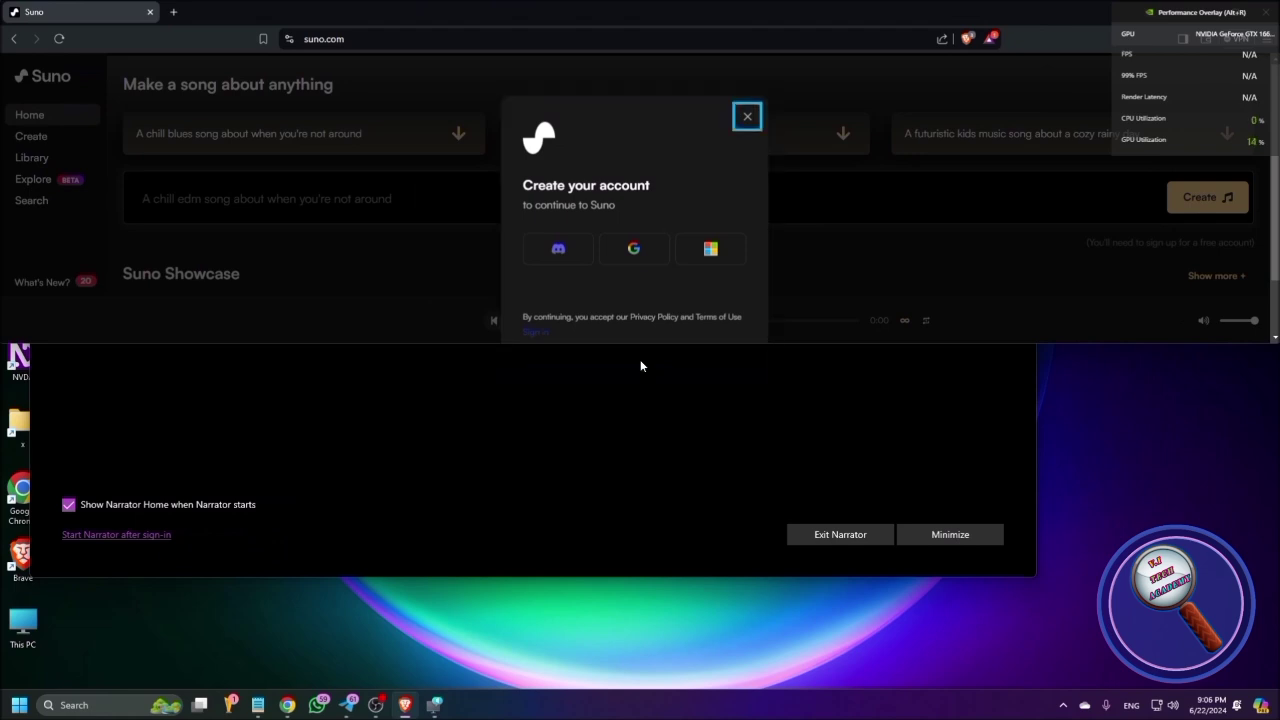
key(Tab)
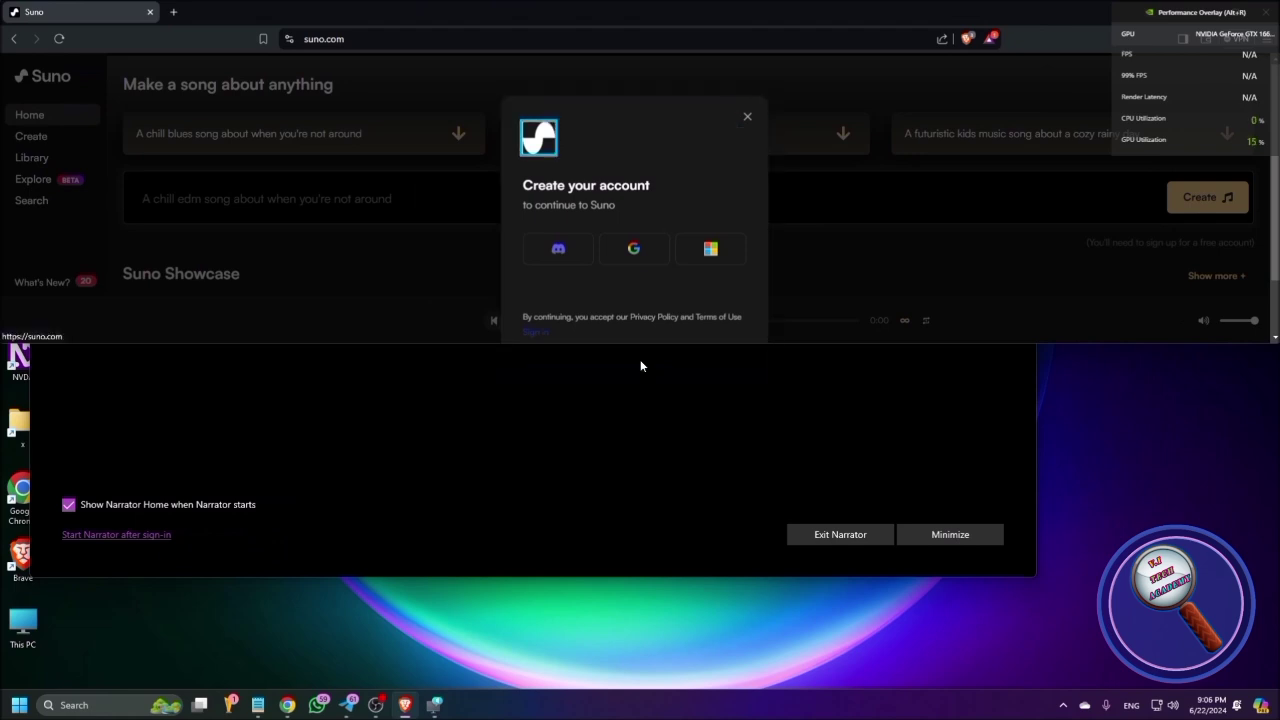
key(Tab)
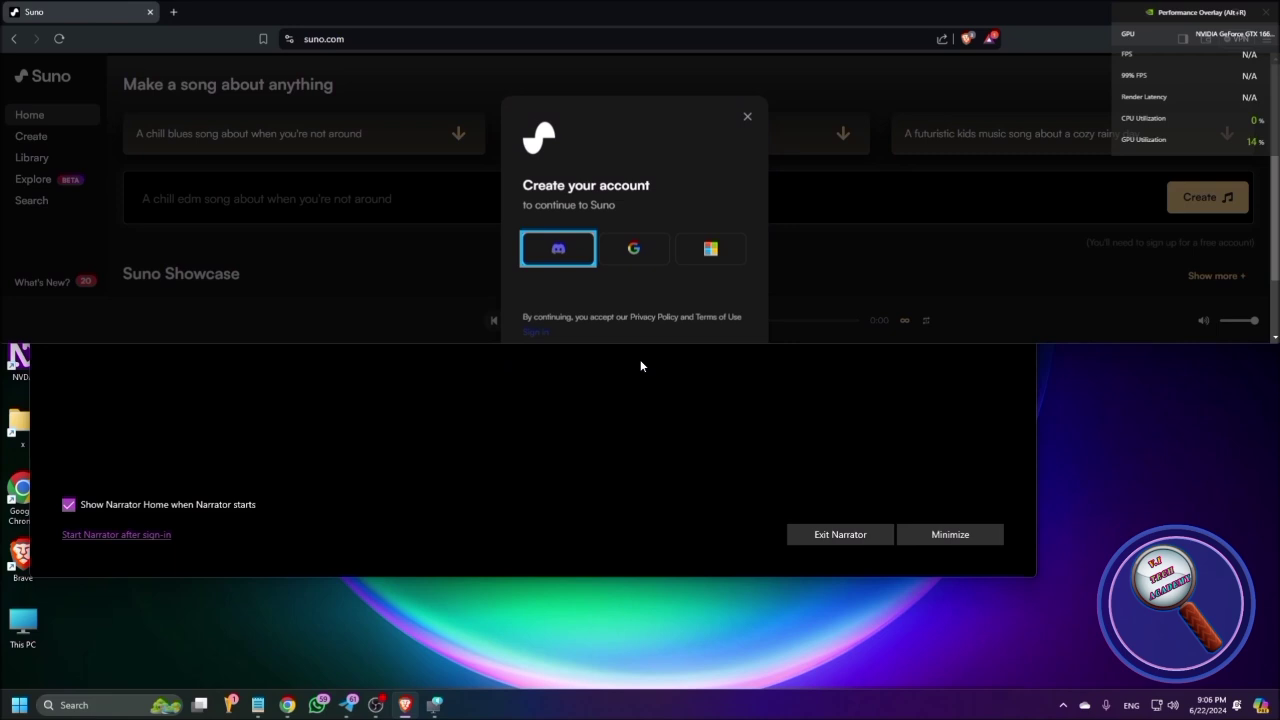
key(Tab)
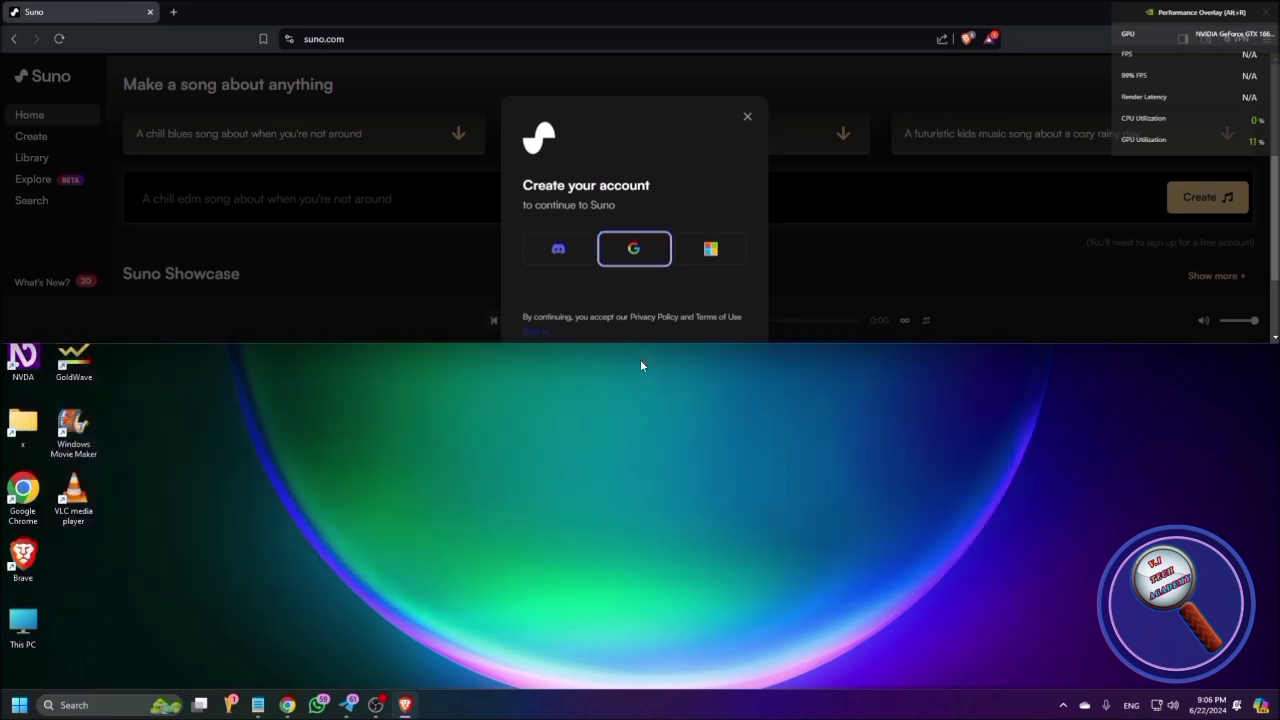
key(ctrl+super+Return)
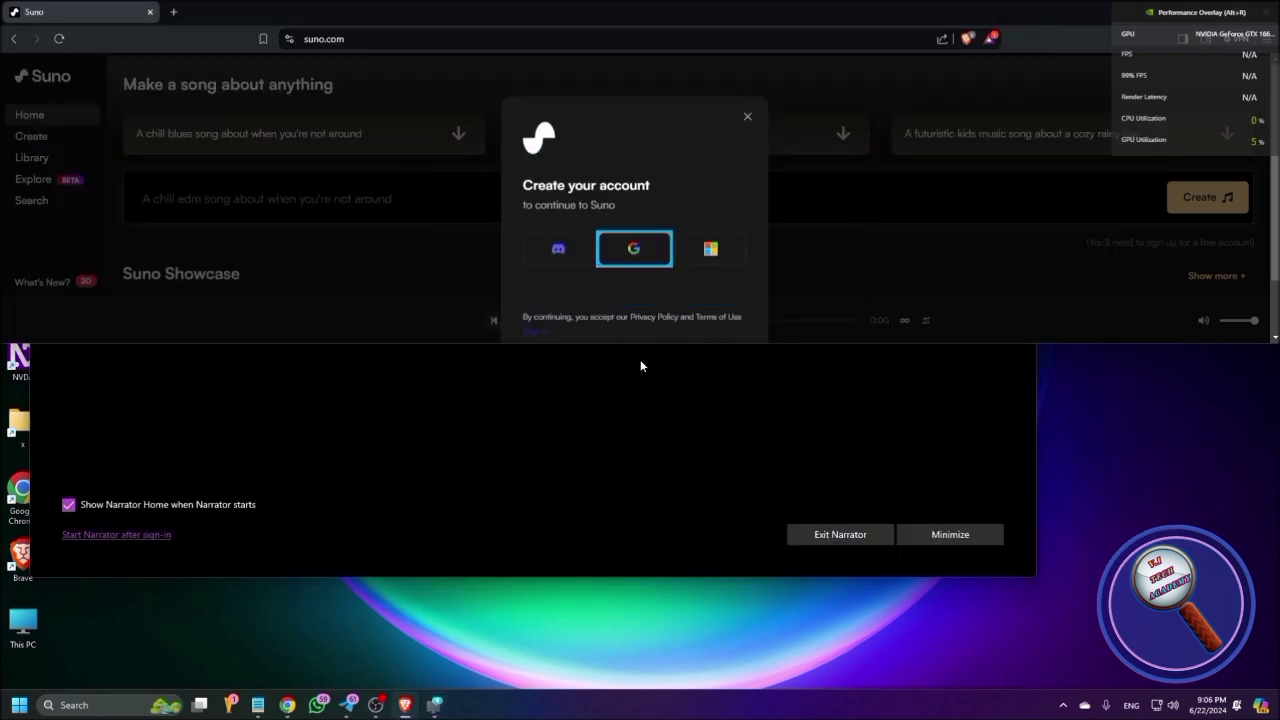
key(Return)
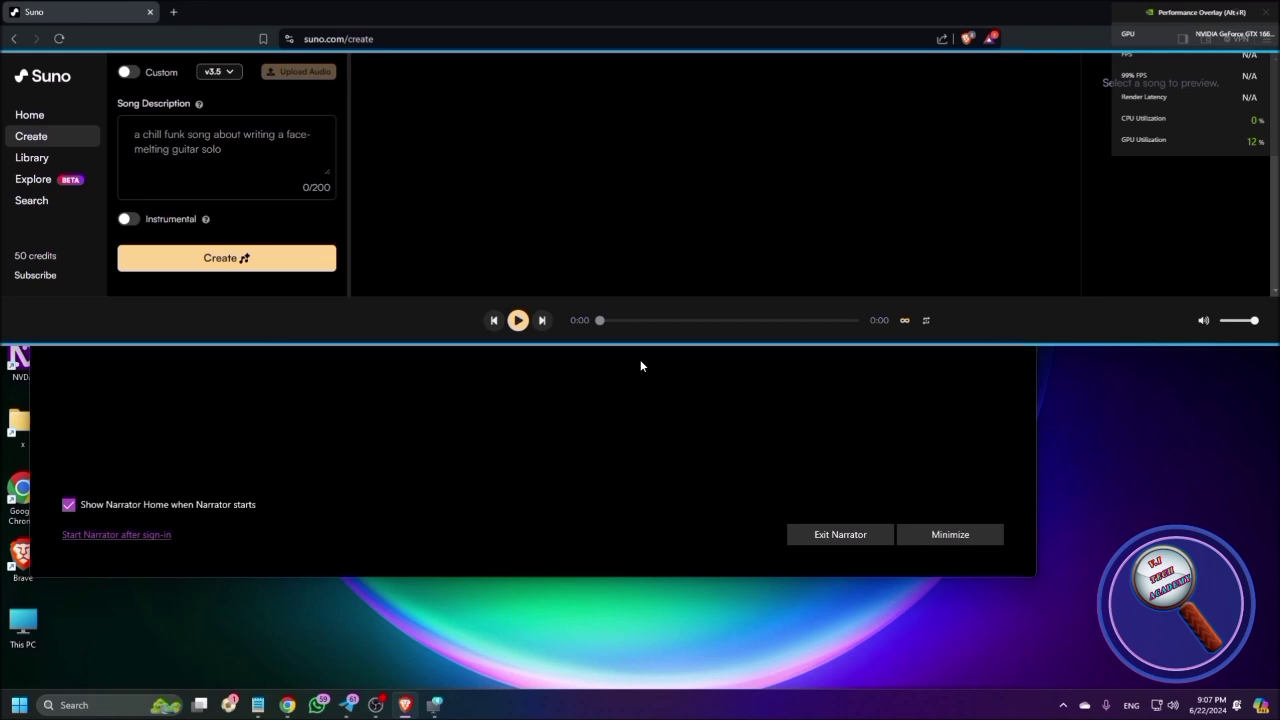
Step: Turn off Narrator, launch NVDA from Windows search, and return to Suno's Create page
key(ctrl+super+Return)
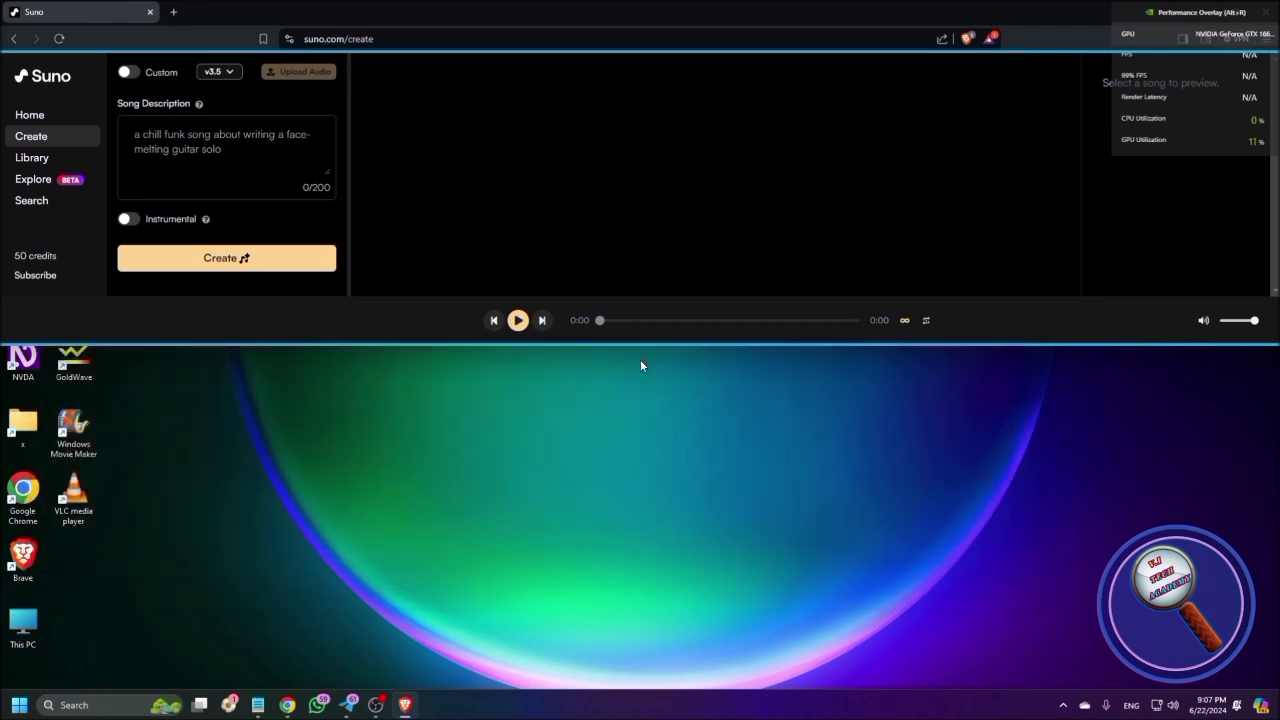
key(super)
text(nvda)
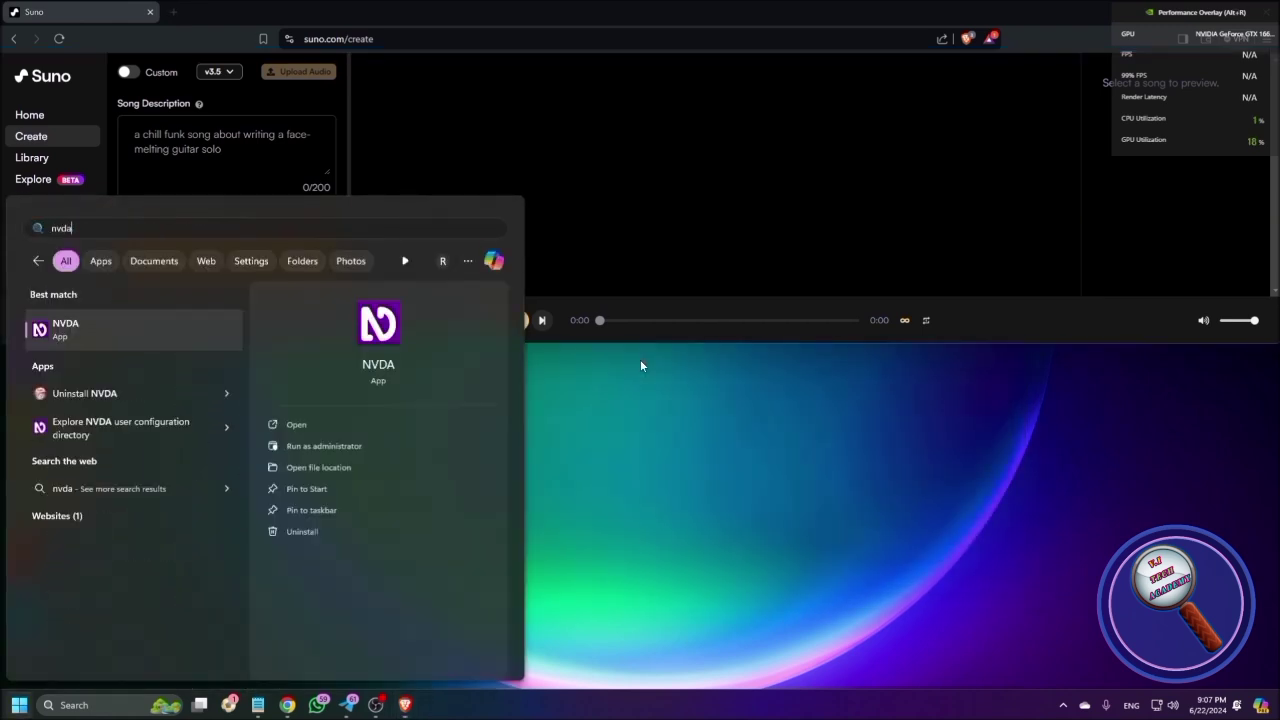
key(Return)
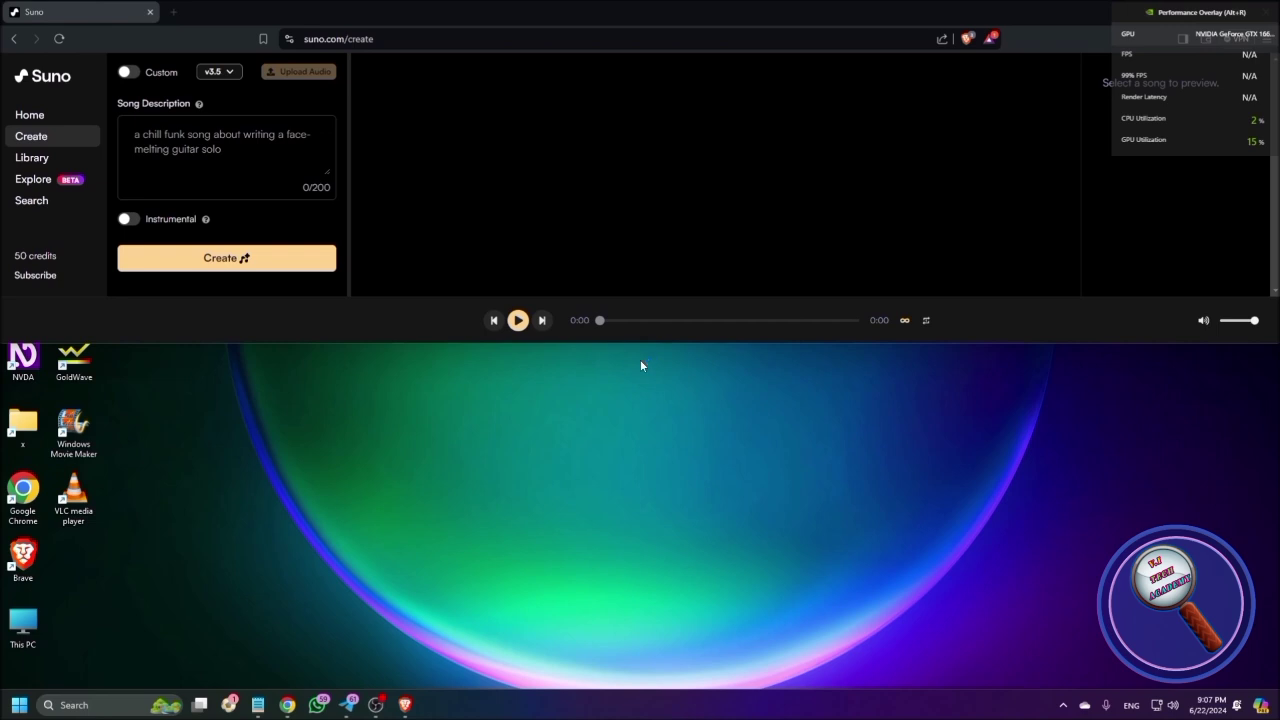
key(alt+Tab)
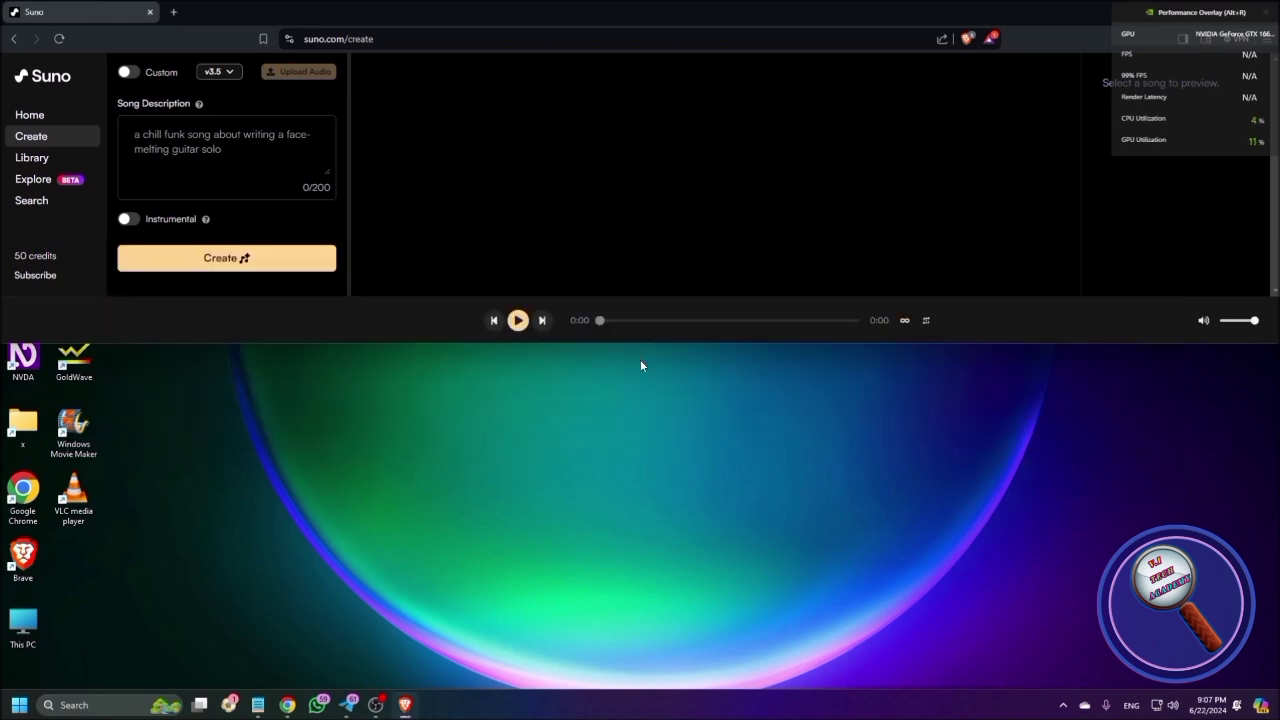
key(Tab)
key(Tab)
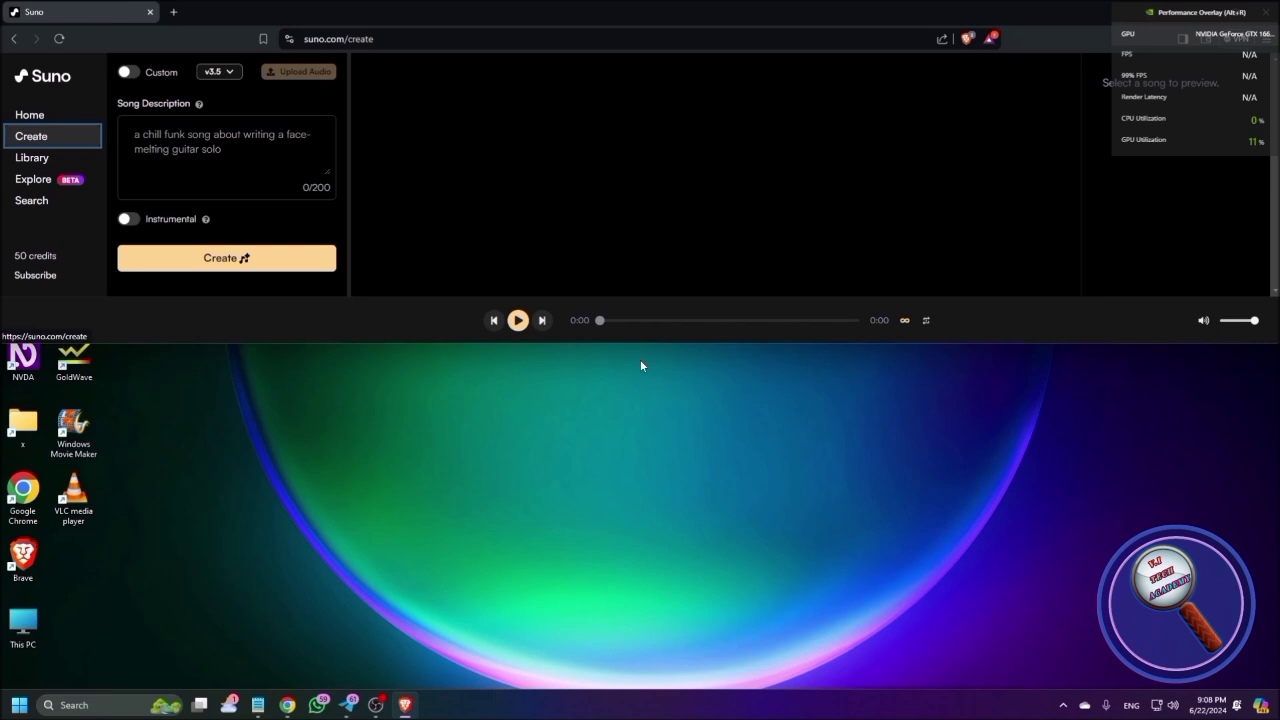
Step: Select all 1,306 characters of lyrics in Notepad and switch back to Brave
key(alt+Tab)
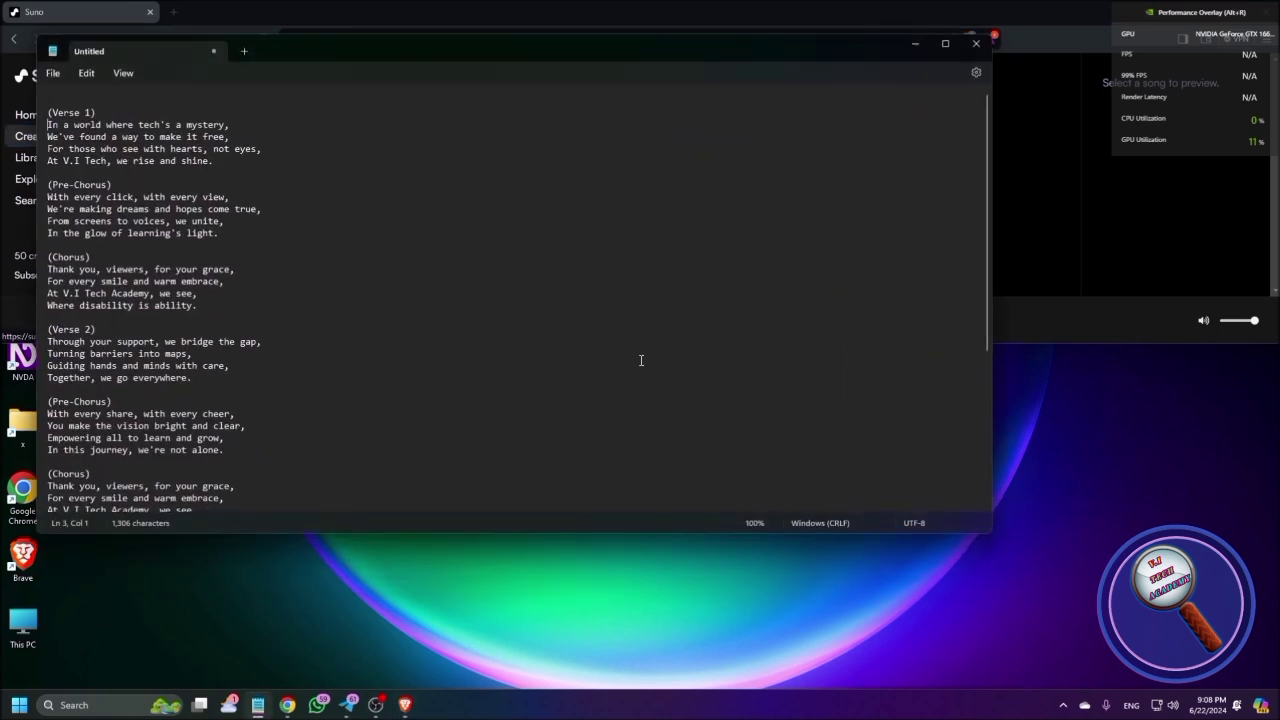
key(ctrl+a)
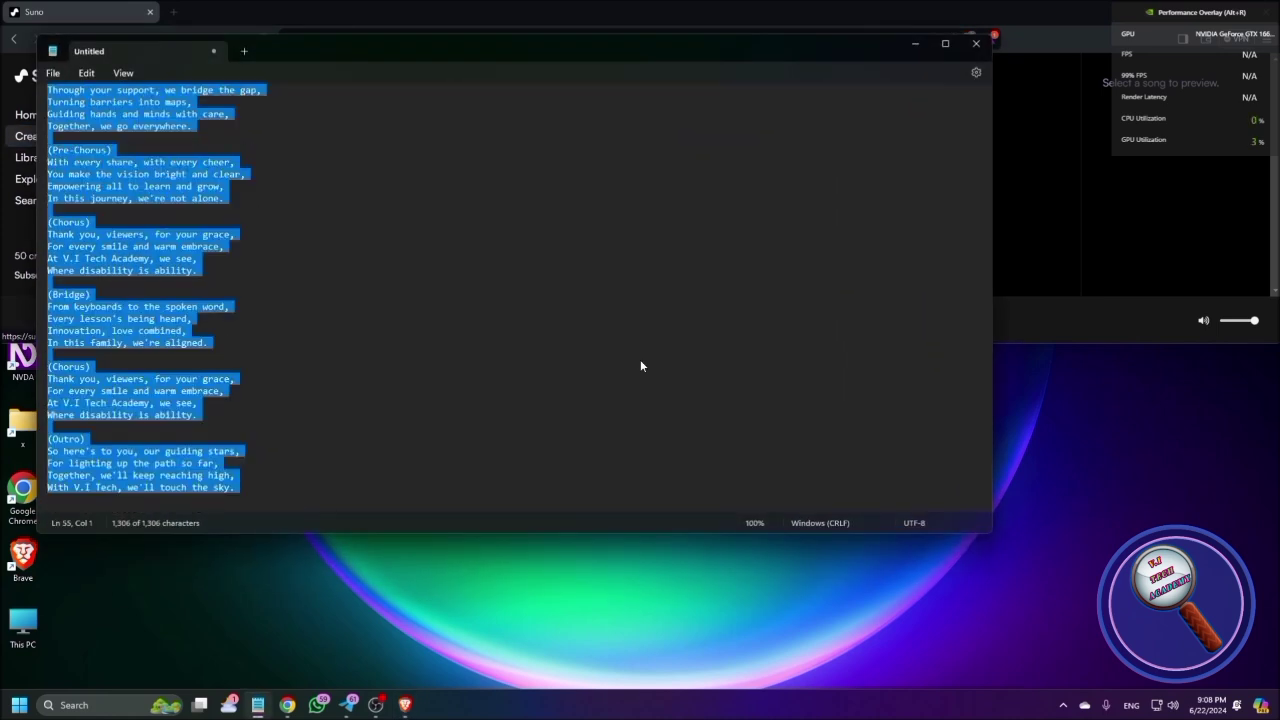
key(alt+Tab)
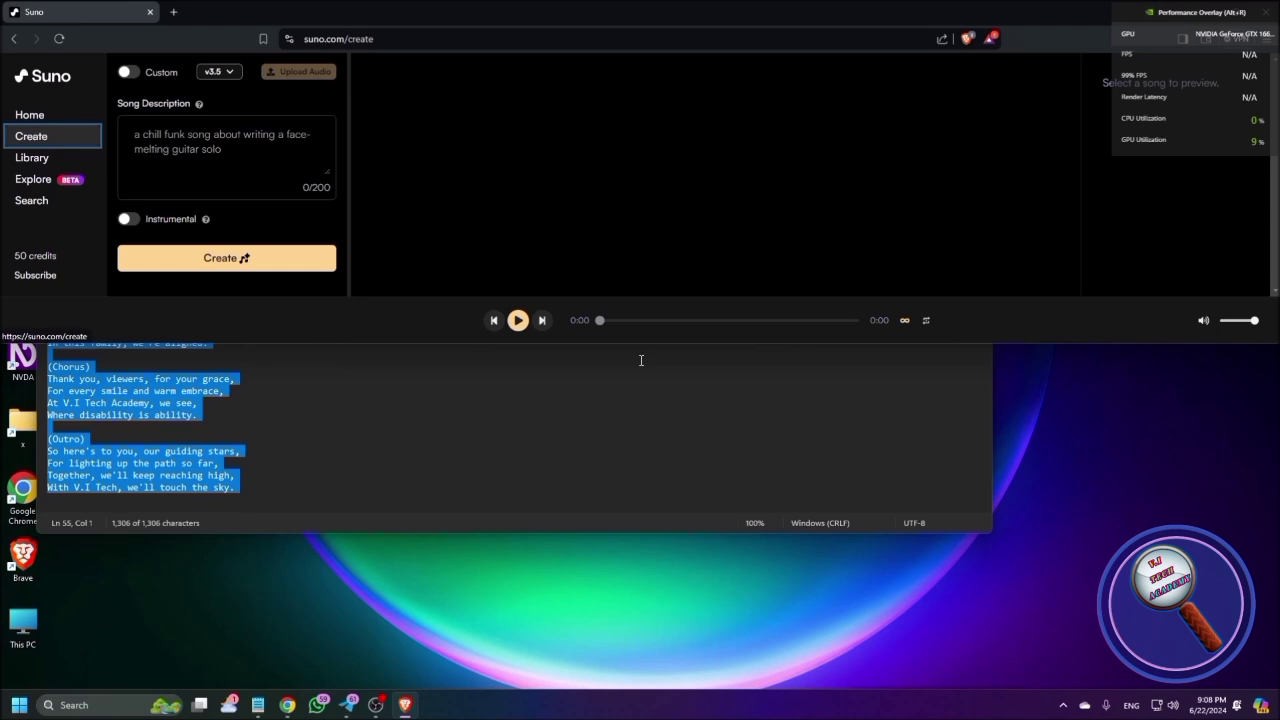
Step: Turn on the Custom toggle in Suno's song creation sidebar
key(Tab)
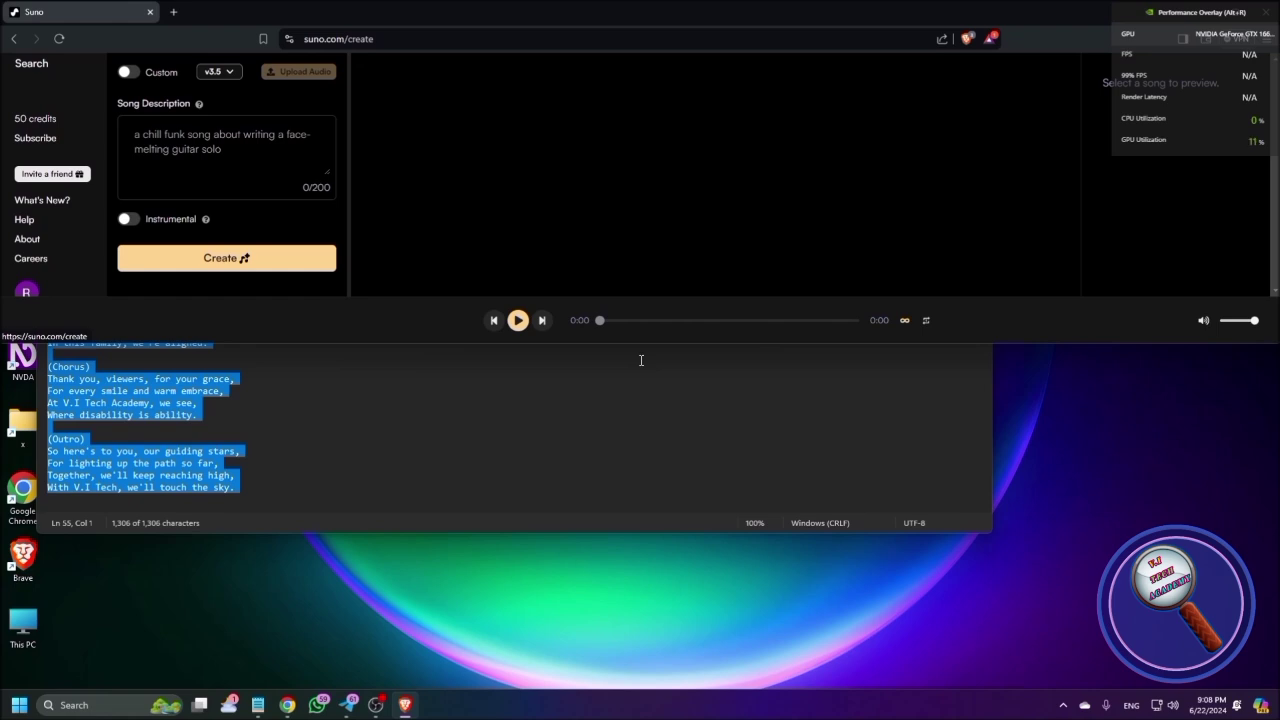
key(Tab)
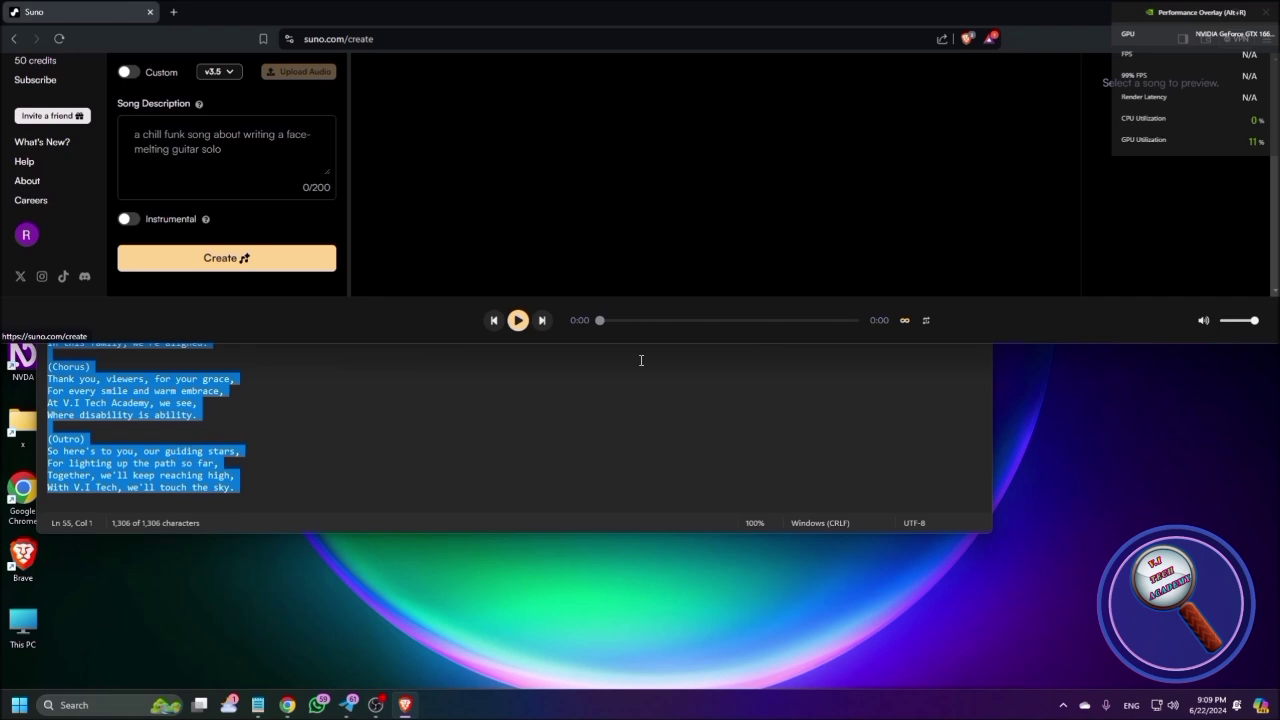
key(space)
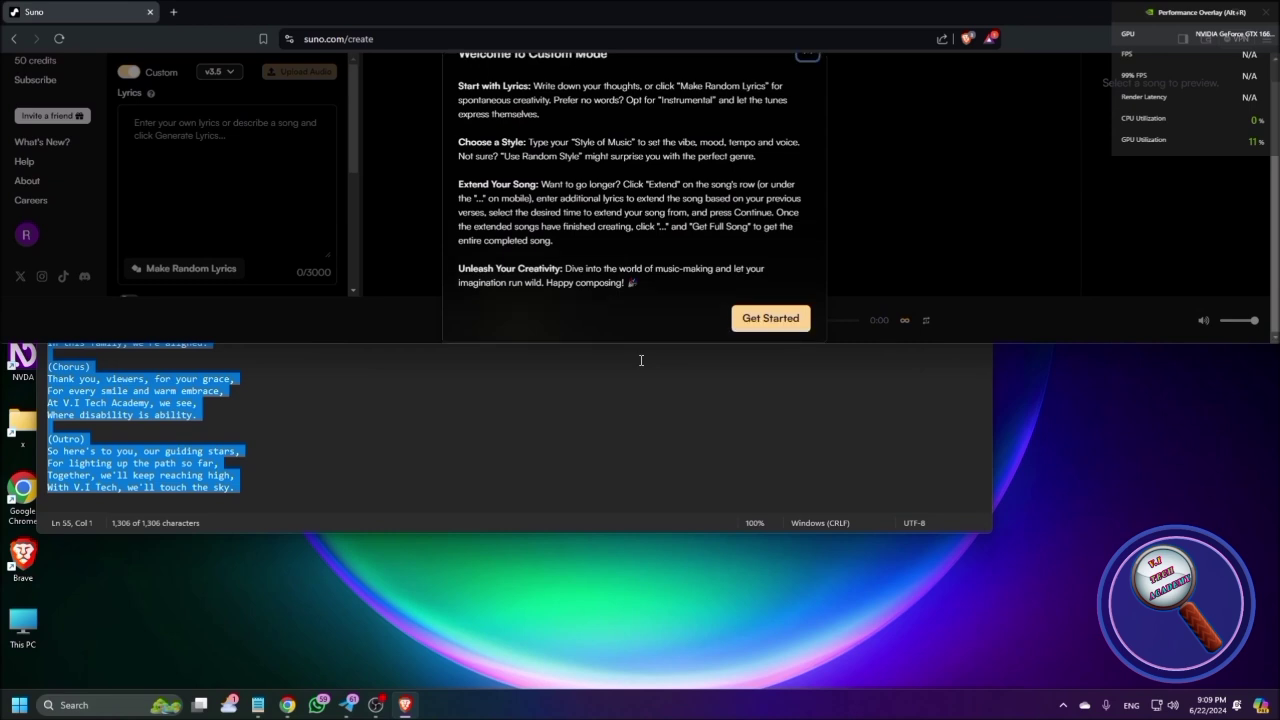
Step: Dismiss the Custom Mode welcome guide and accept the custom-lyrics terms
key(Escape)
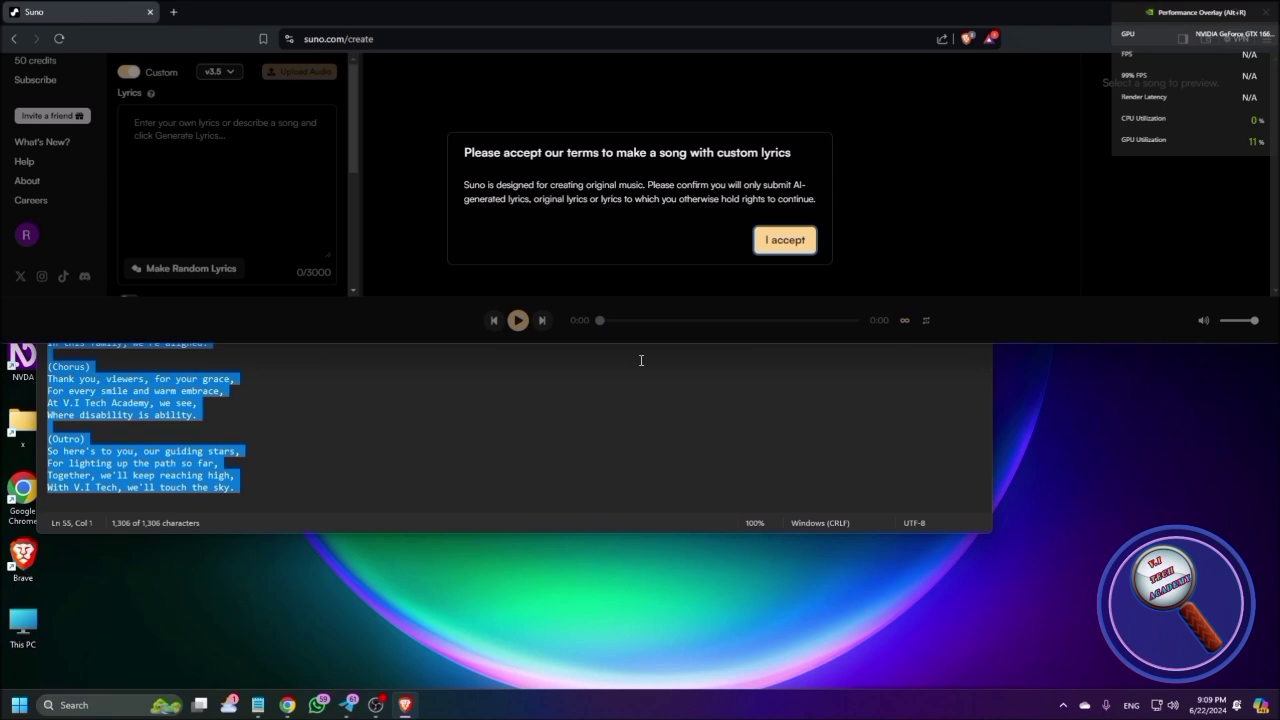
key(Return)
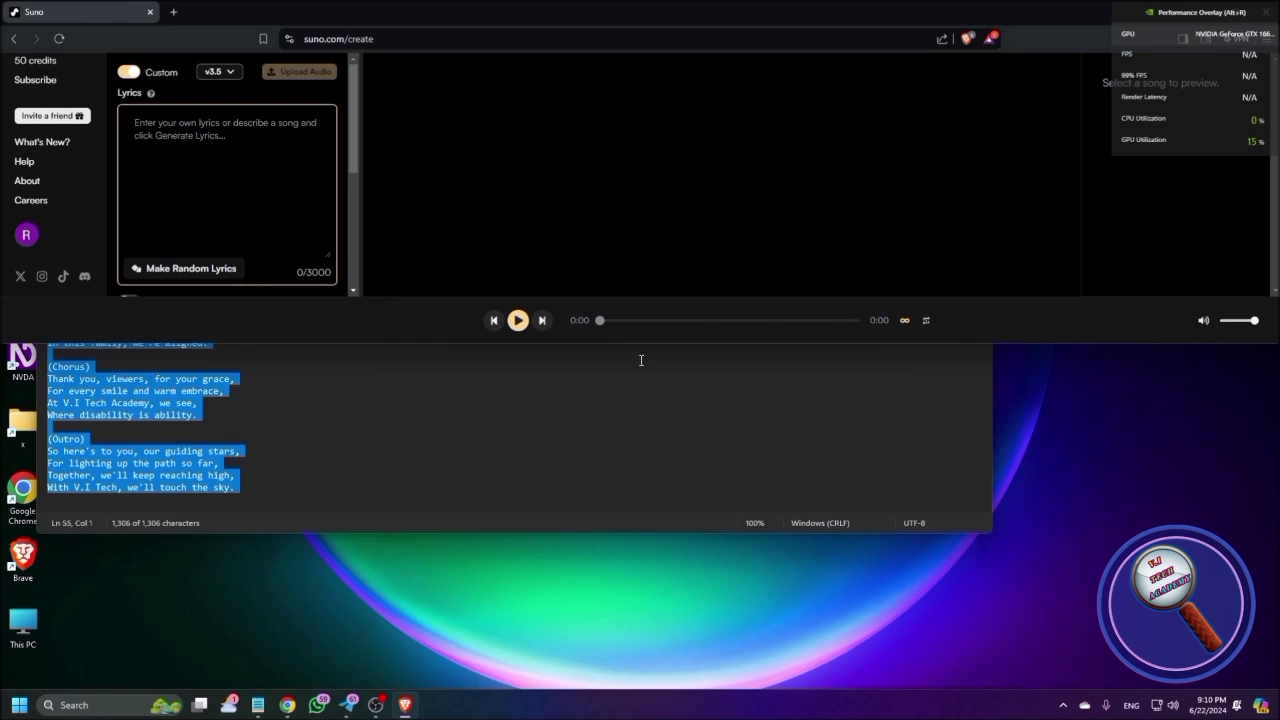
Step: Paste the Notepad lyrics into the Lyrics box and move on toward Style of Music
key(ctrl+v)
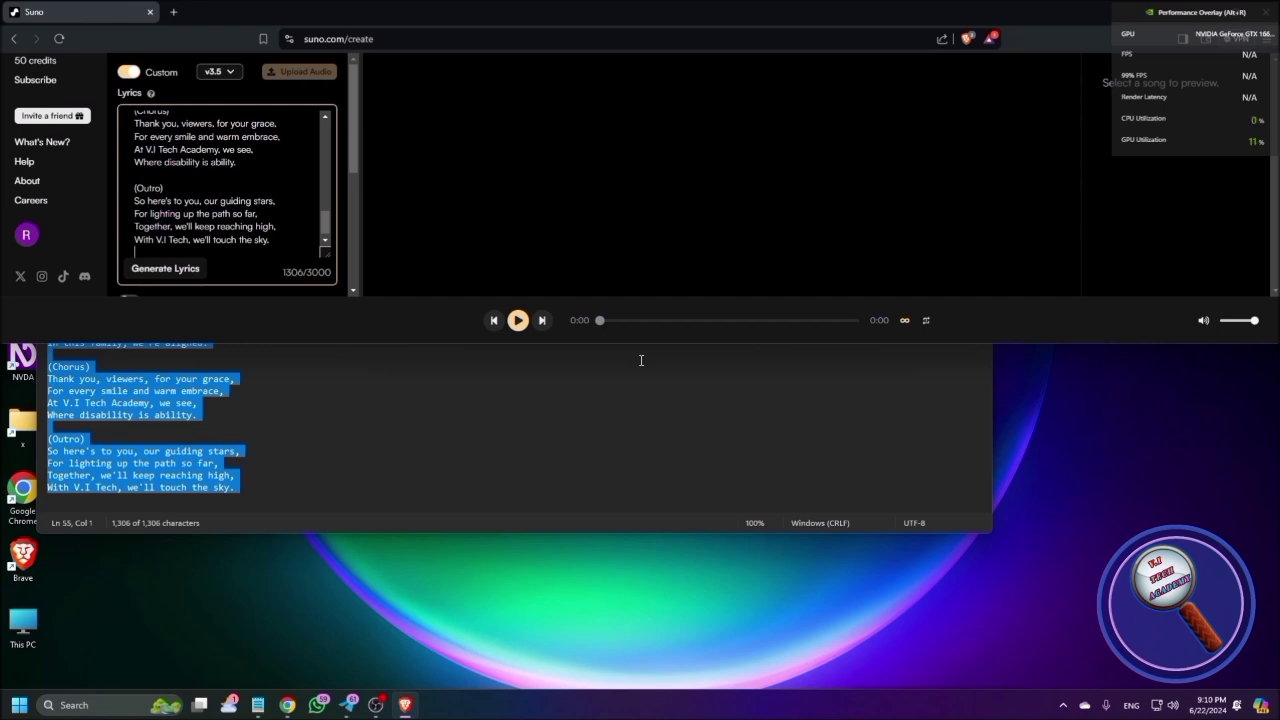
key(Down)
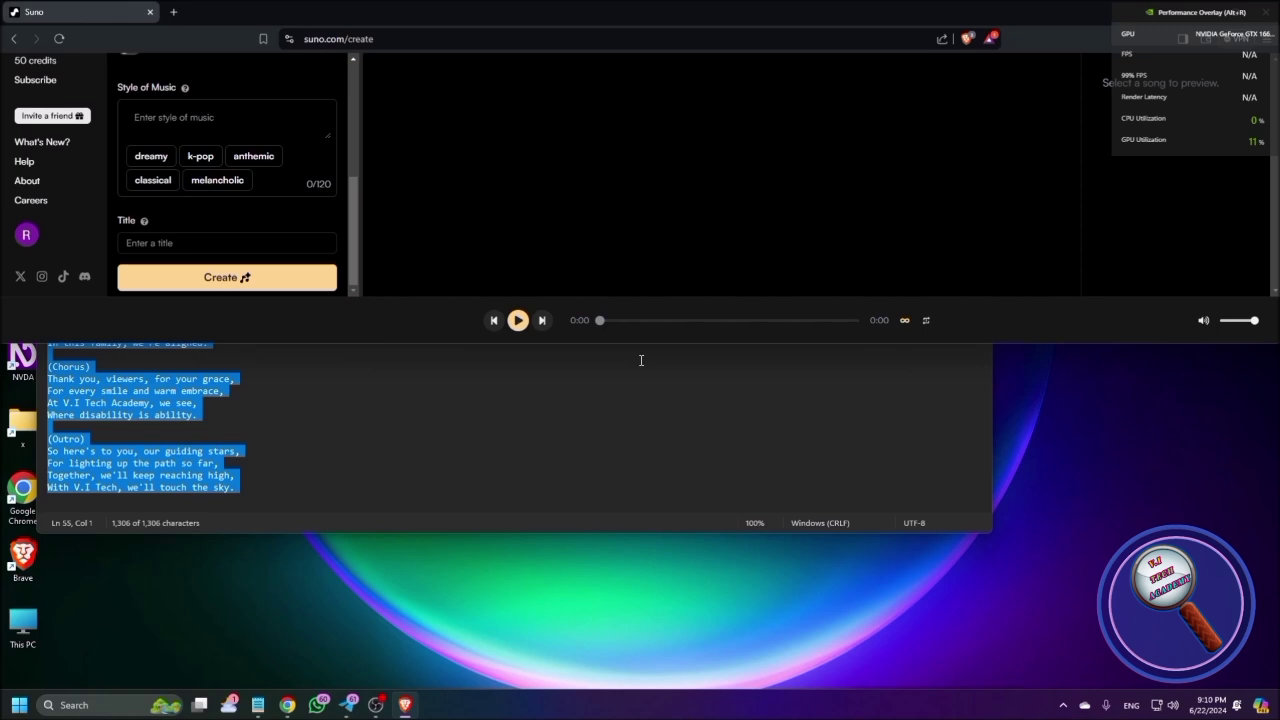
Step: Choose the 'anthemic' style, title it 'V.I Tech Academy Title Song', and create the songs
key(Return)
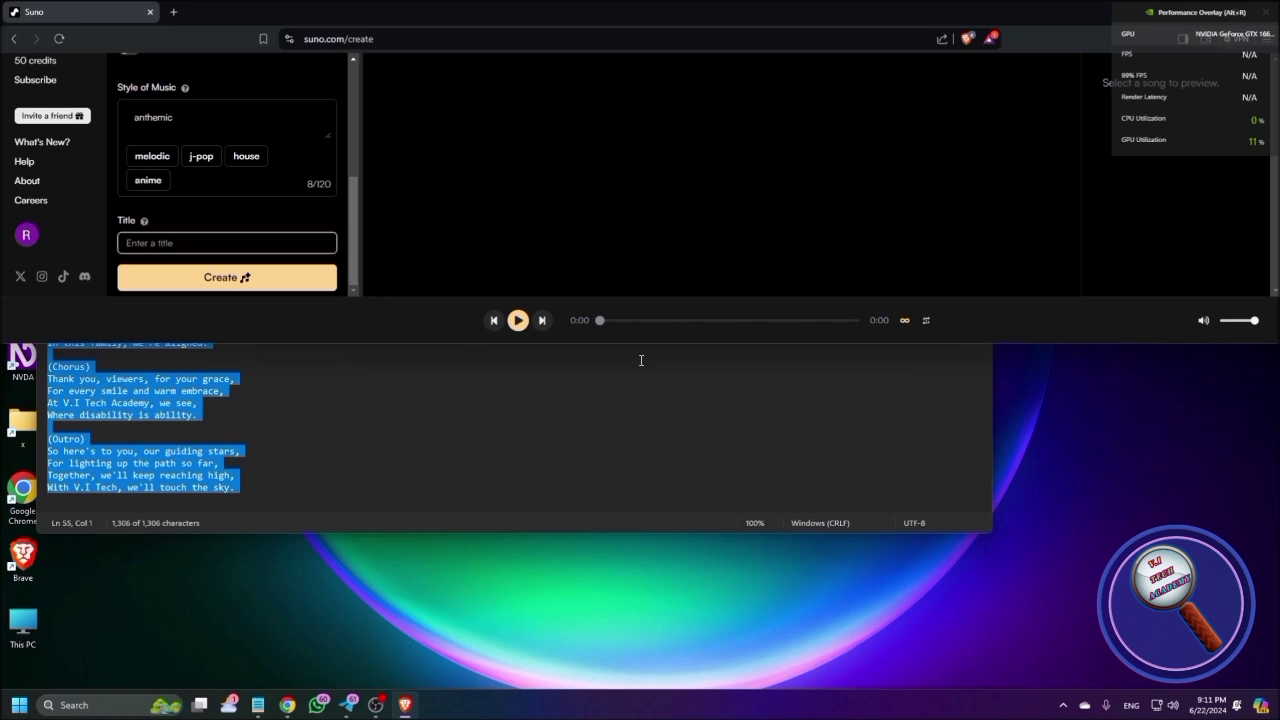
text(V.I Tech Academy Title Song)
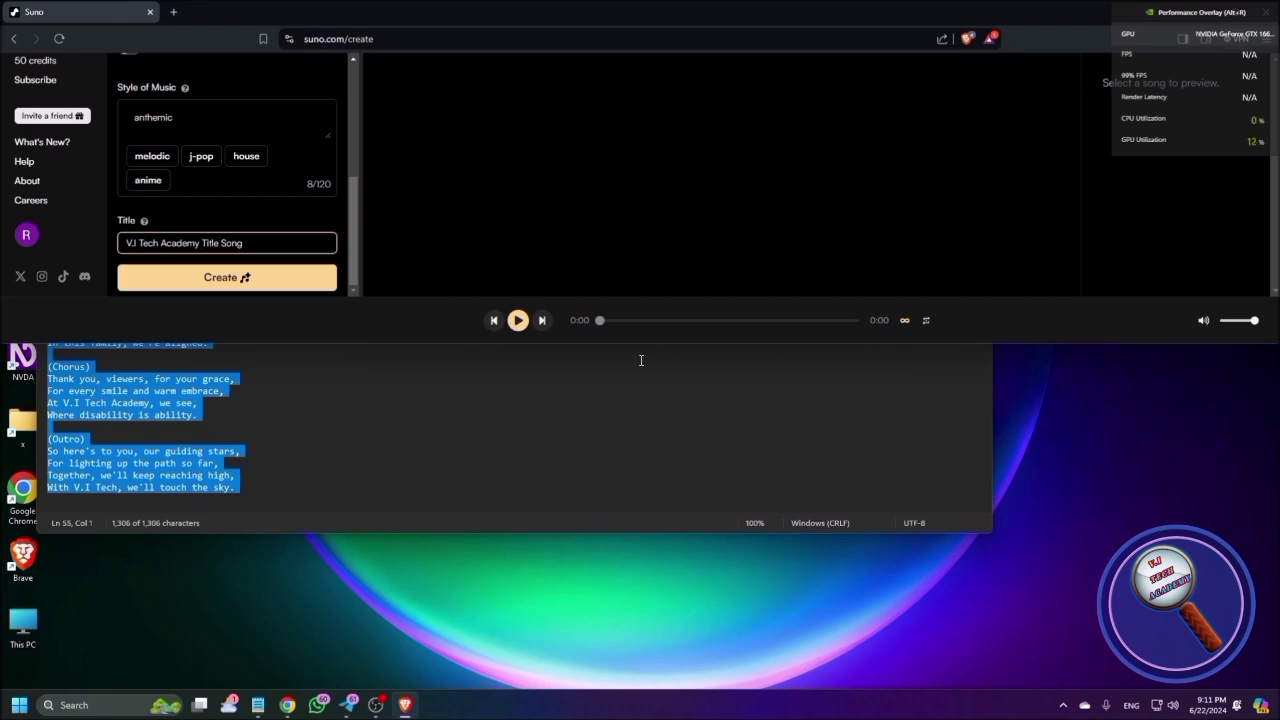
key(Return)
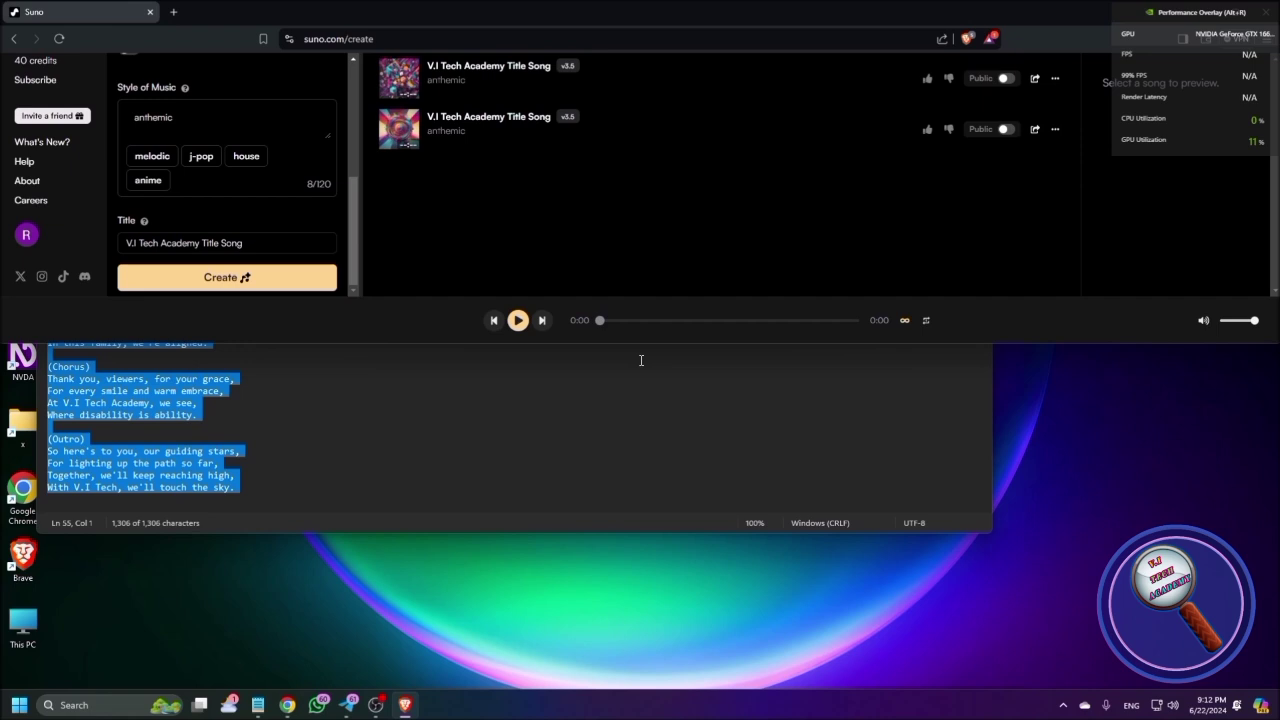
Step: Show the Download choices in the first generated song's options menu
key(Return)
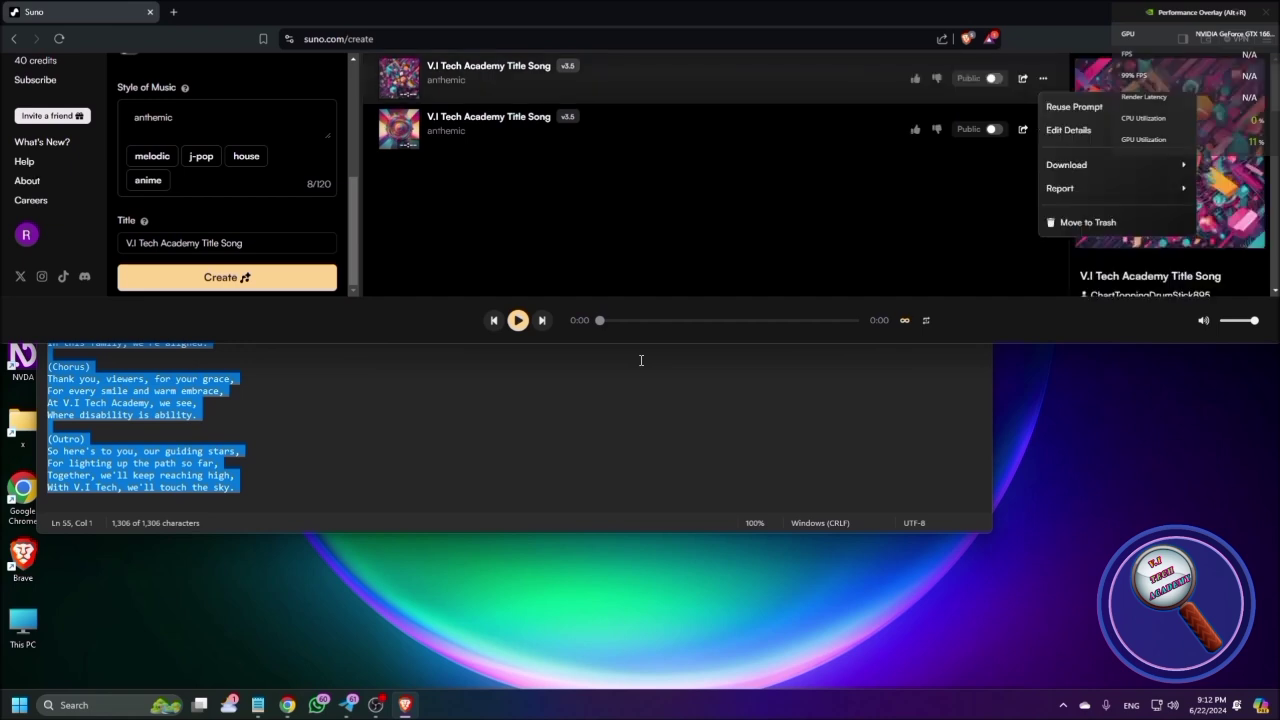
key(Down)
key(Down)
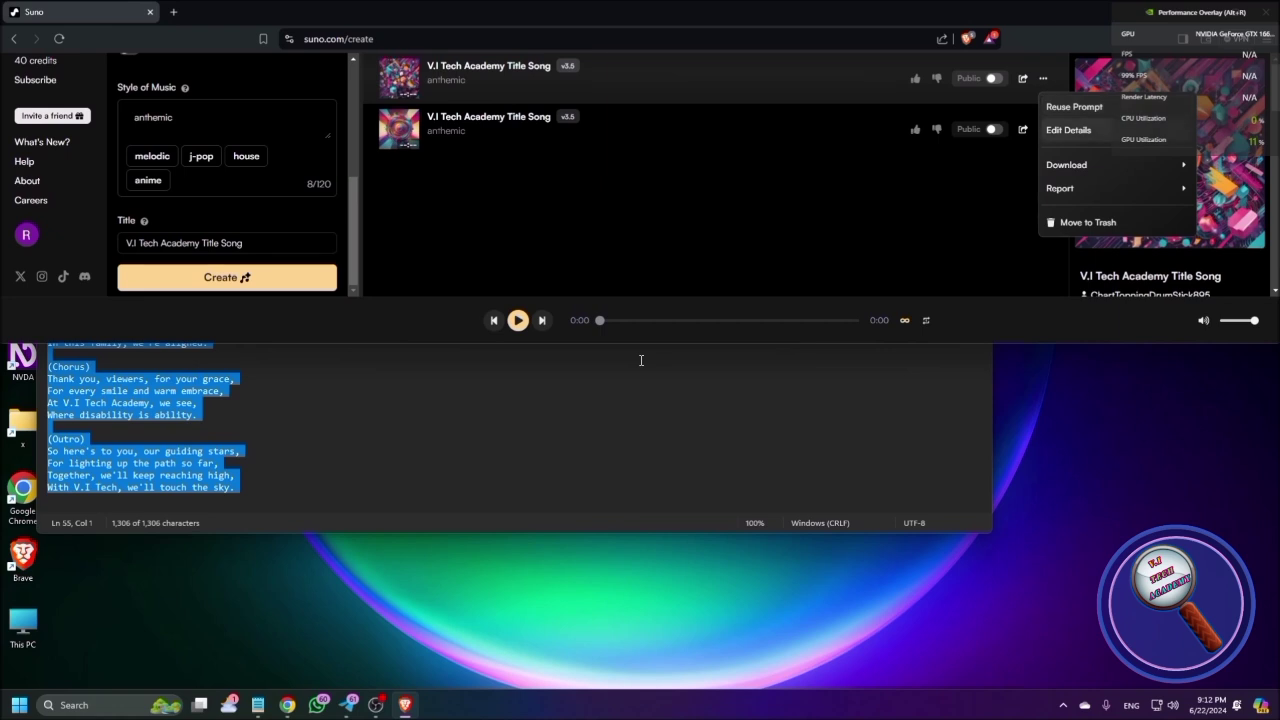
key(Down)
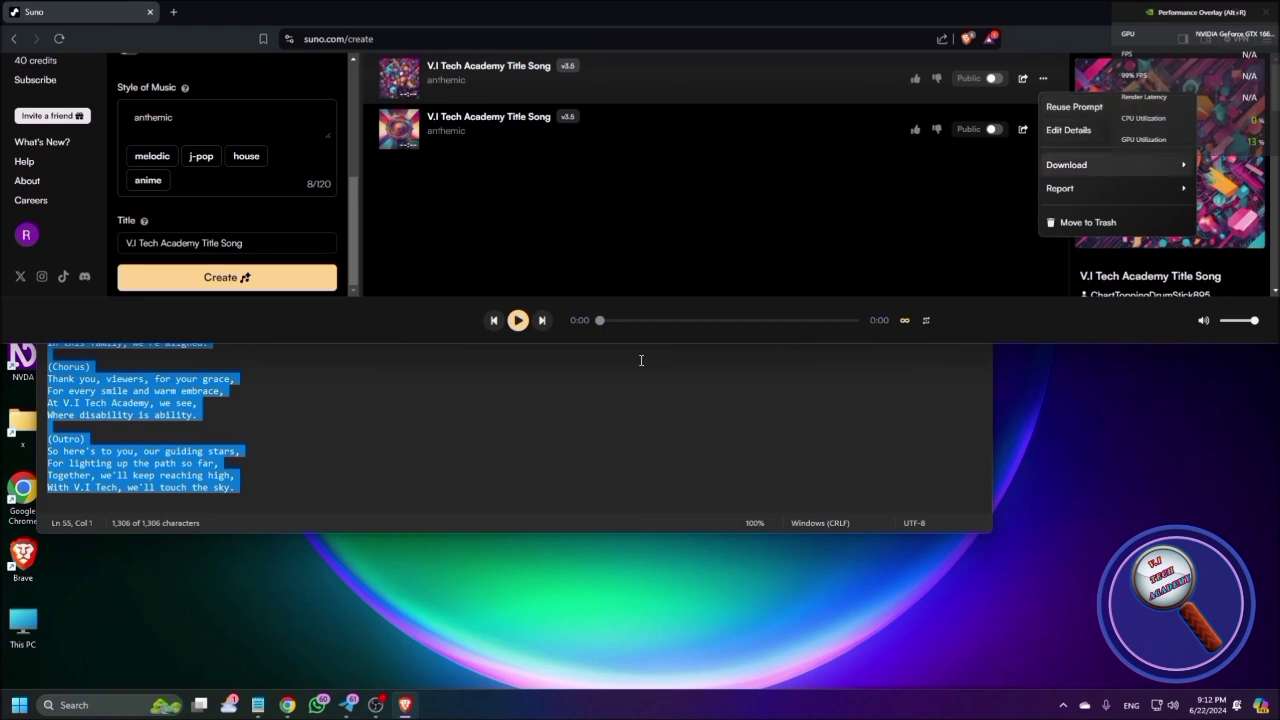
key(Return)
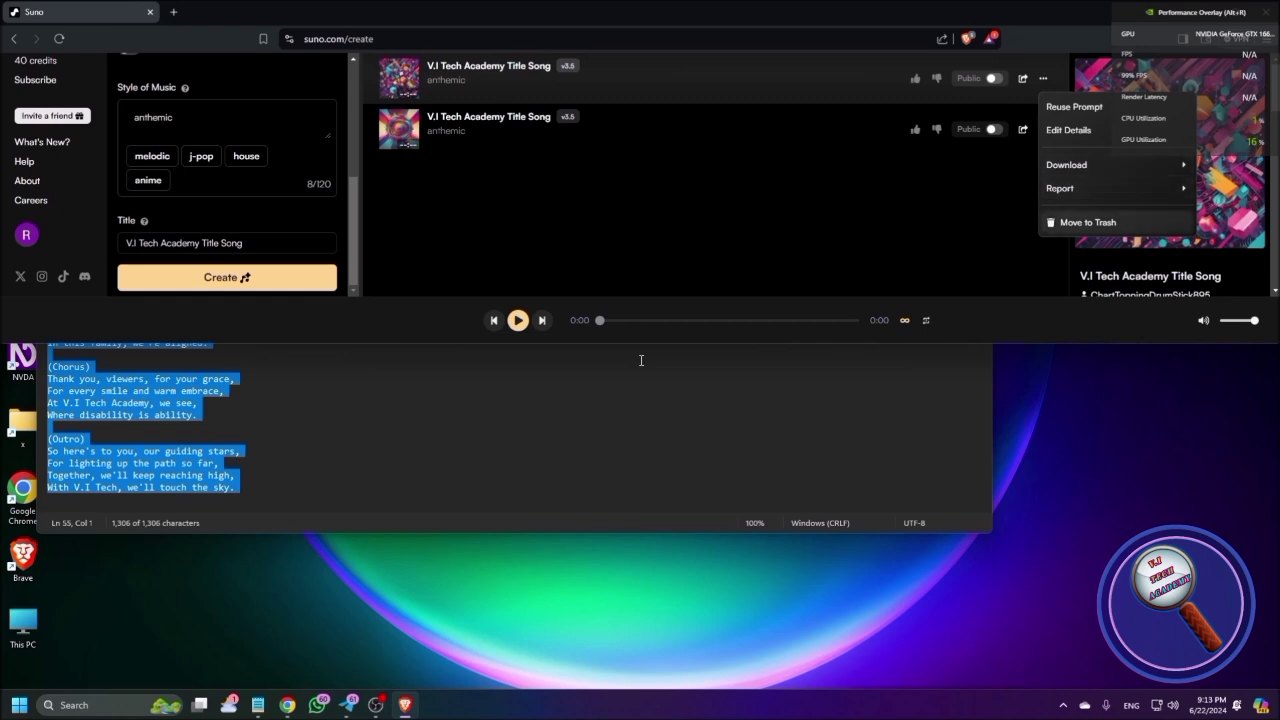
mouse_move(1080, 165)
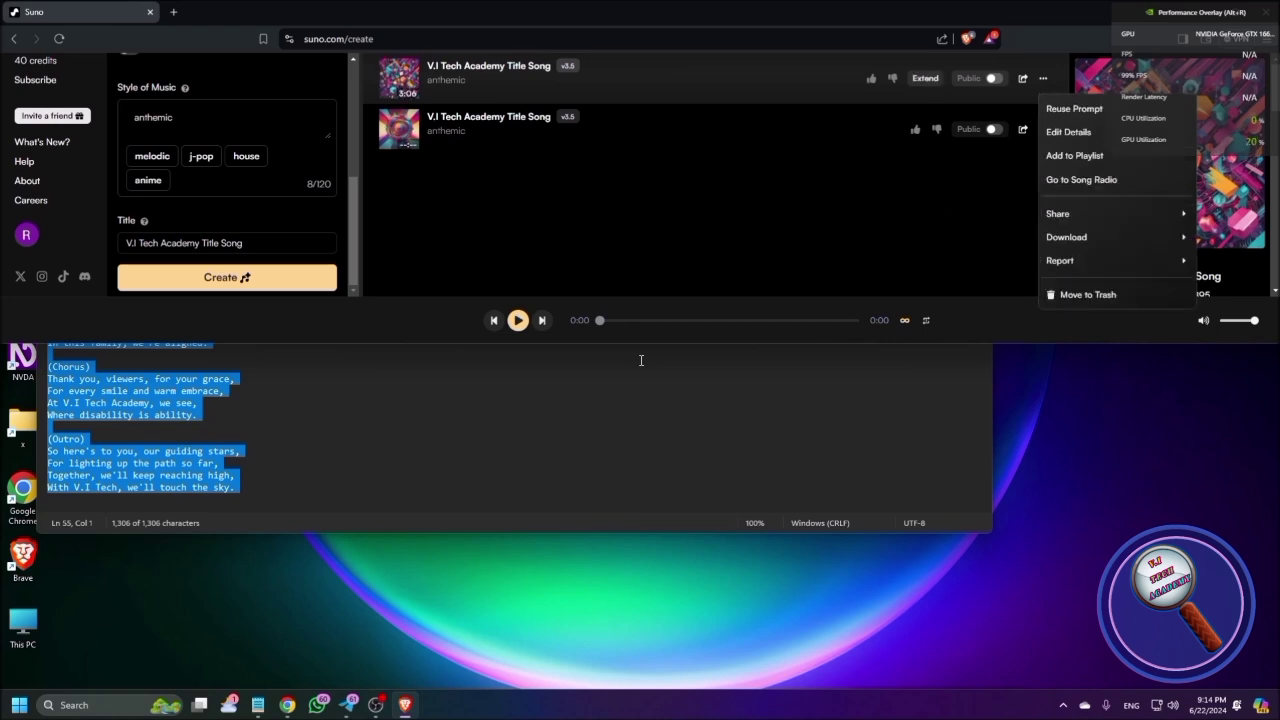
Step: Choose Download > Audio for the first V.I Tech Academy Title Song to bring up Save As
key(Down)
key(Down)
key(Down)
key(Down)
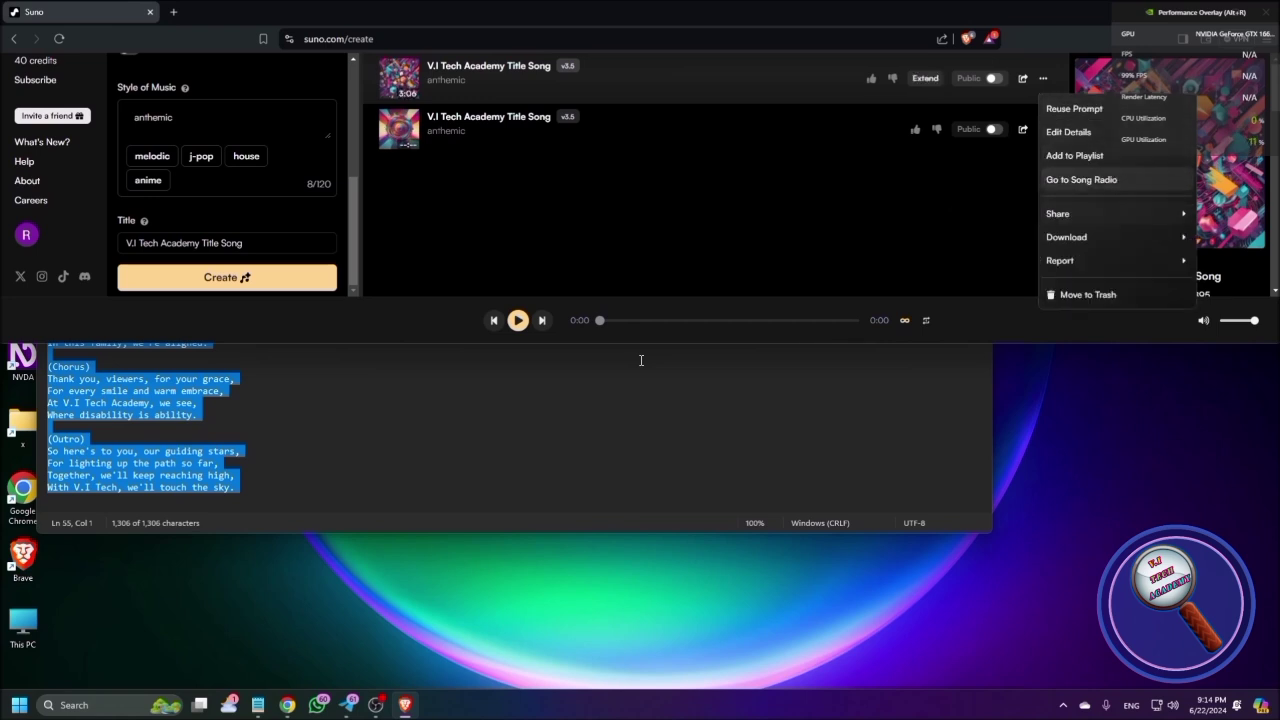
key(Down)
key(Down)
key(Right)
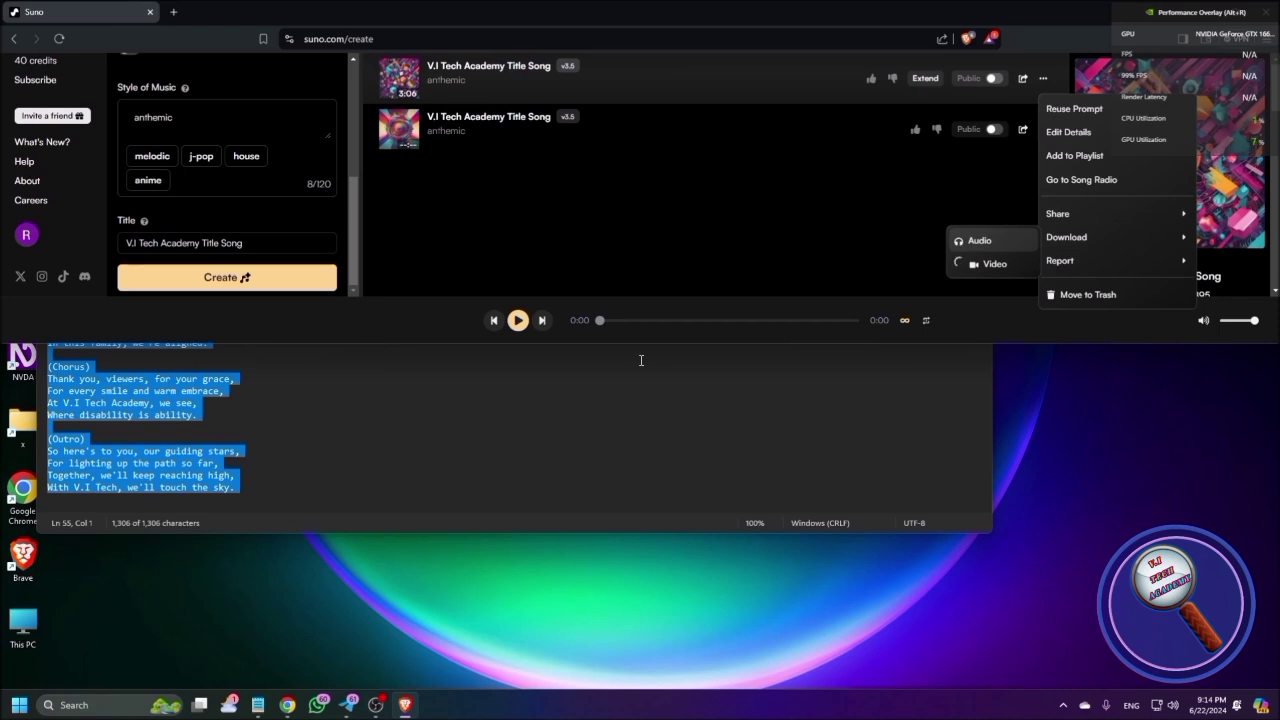
key(Return)
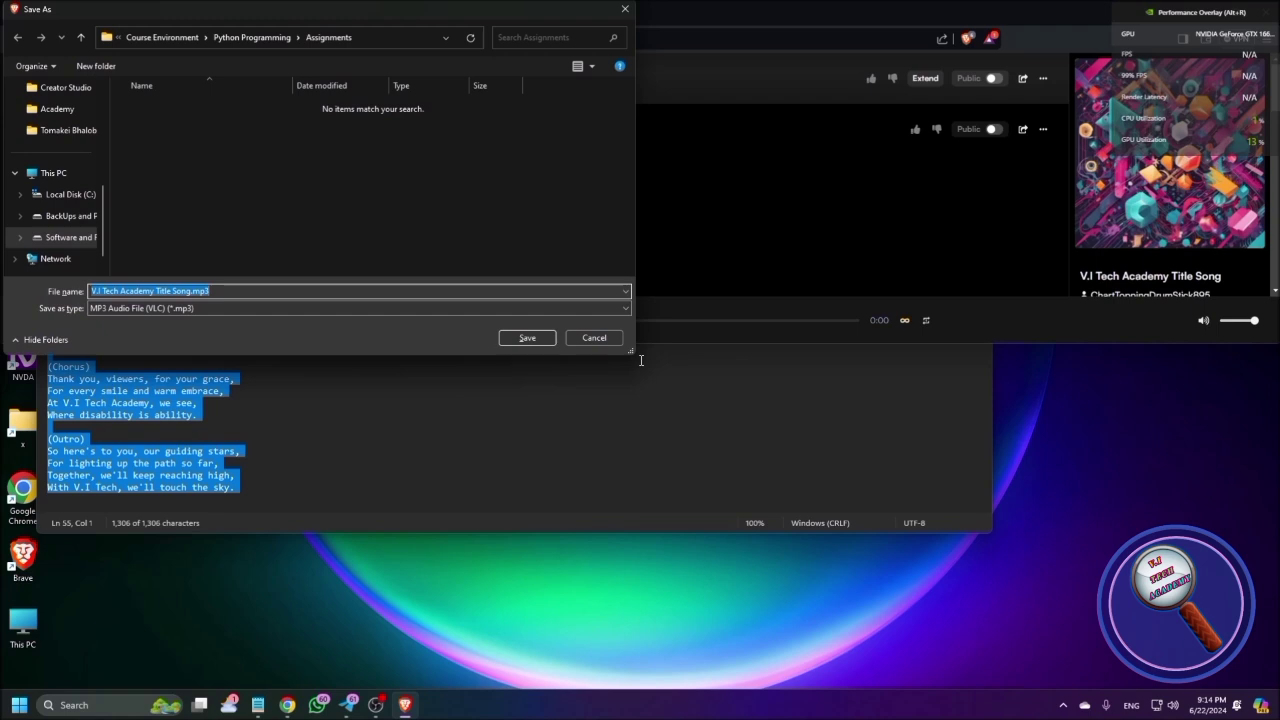
Step: Go up from Python Programming to Desktop and save V.I Tech Academy Title Song.mp3 in Downloads
key(shift+Tab)
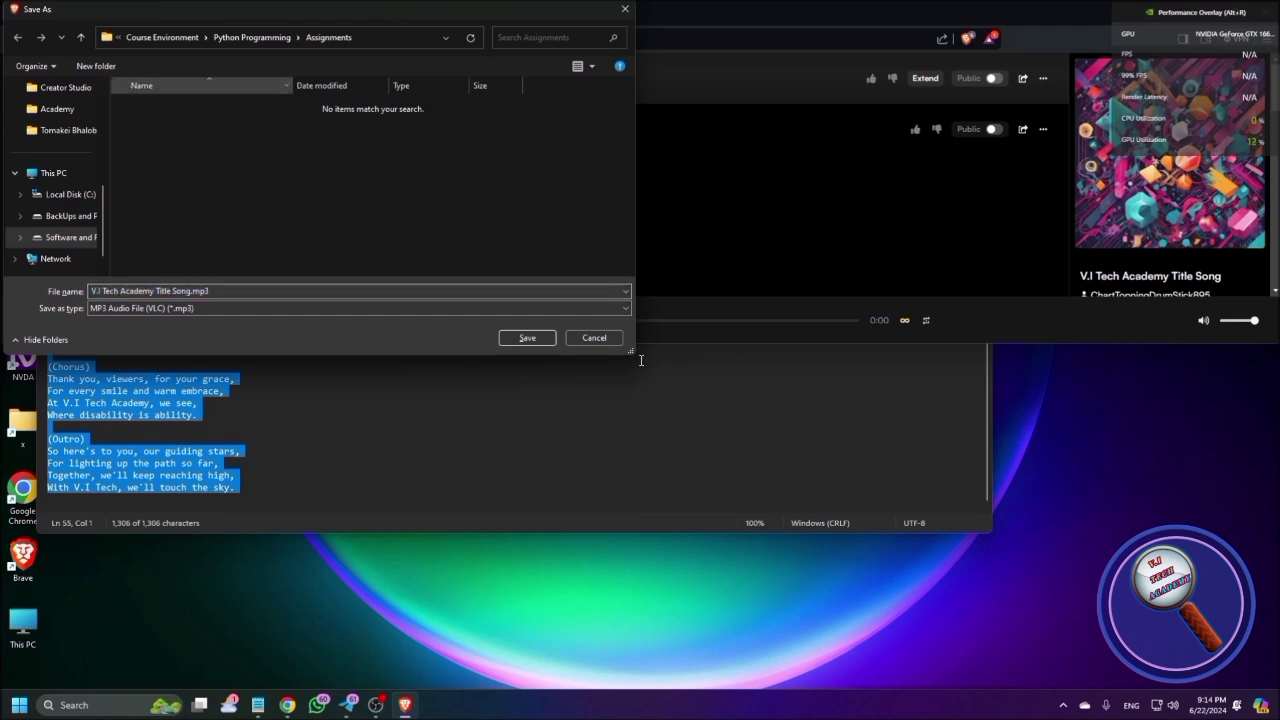
key(BackSpace)
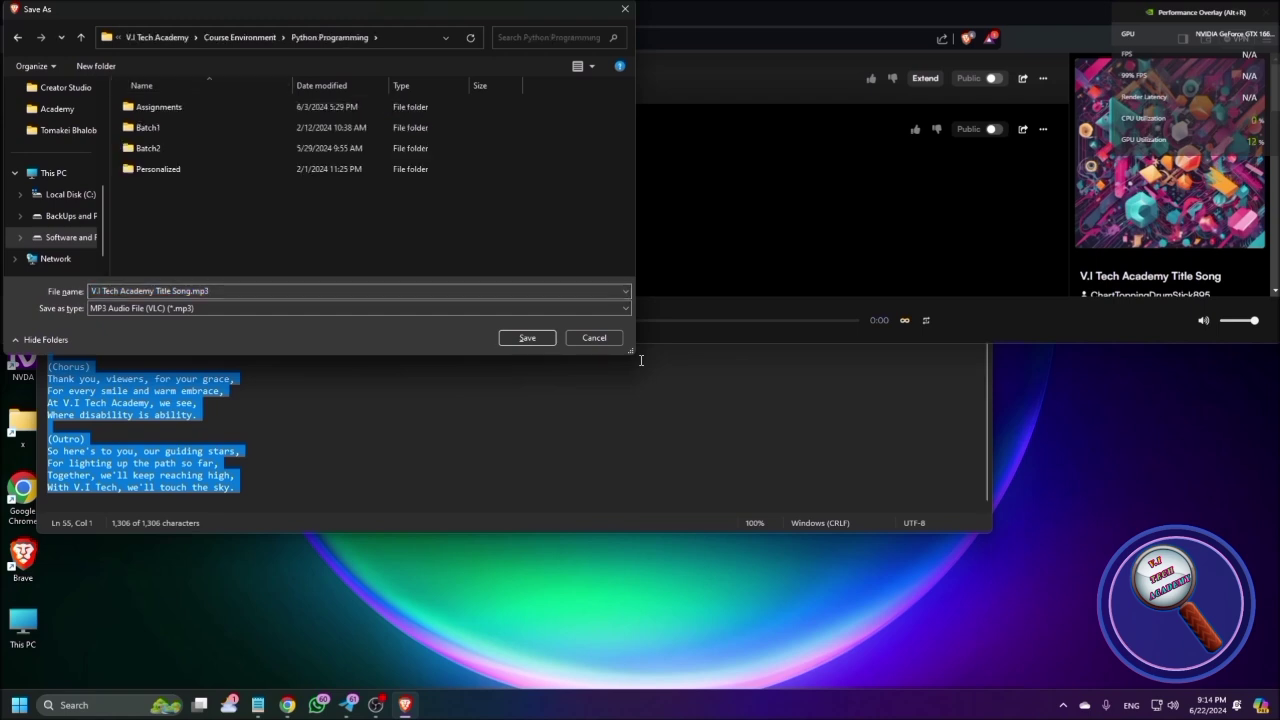
key(BackSpace)
key(BackSpace)
key(BackSpace)
key(BackSpace)
key(BackSpace)
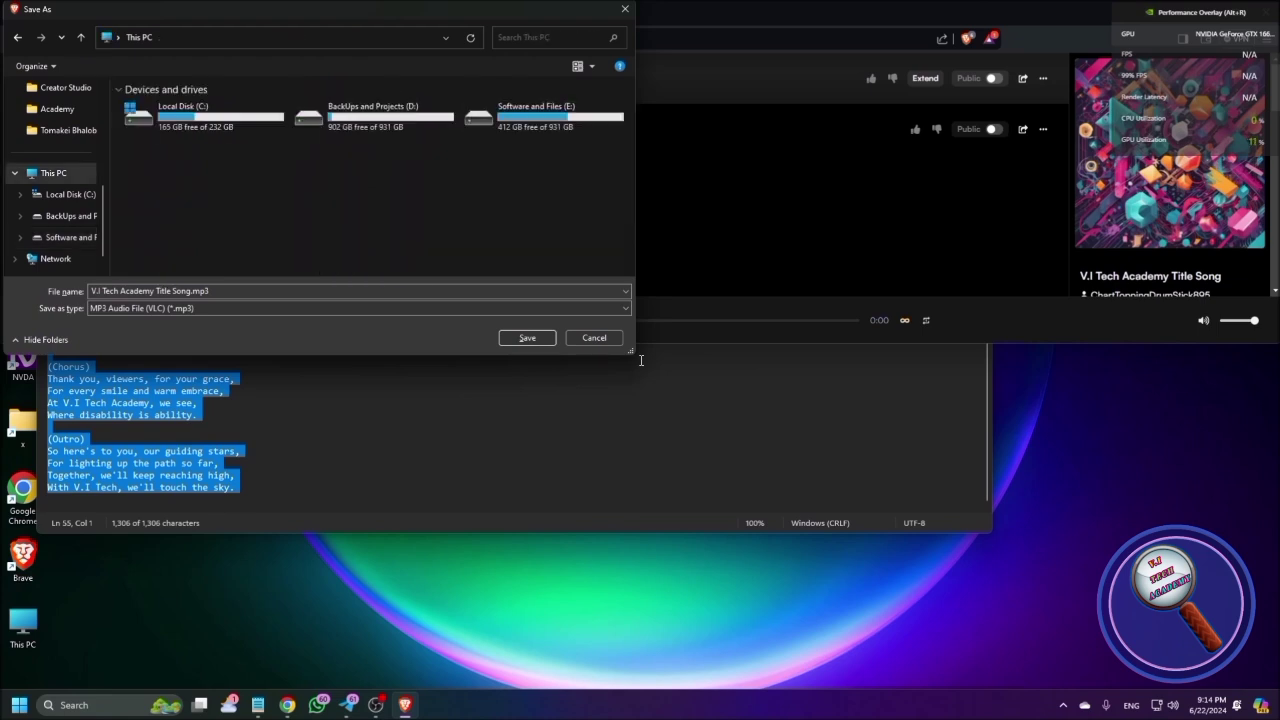
key(Right)
key(Right)
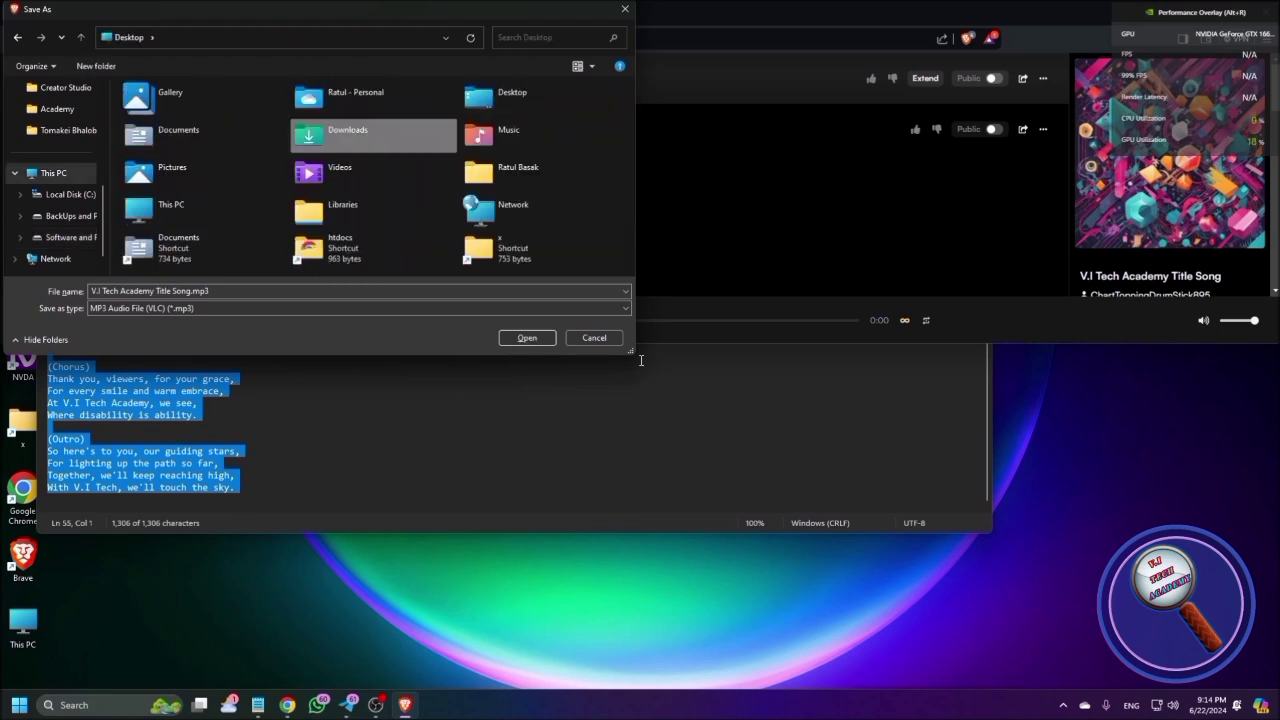
key(Return)
key(Return)
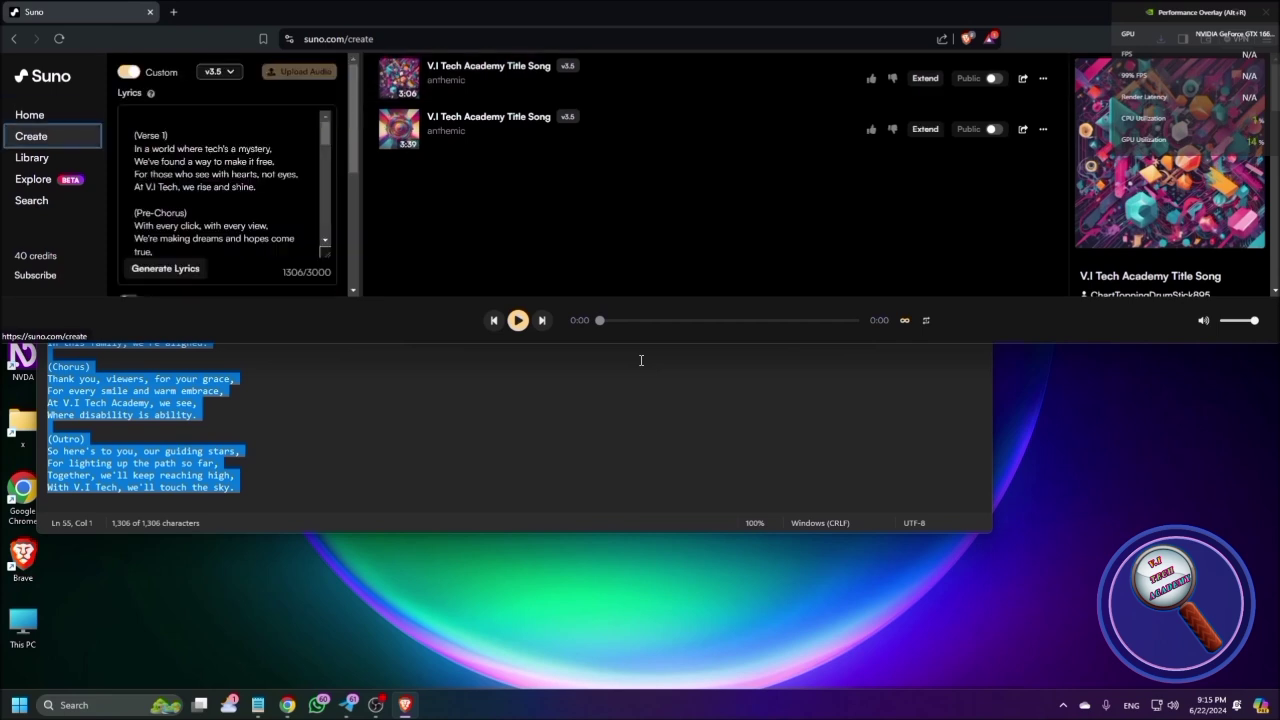
Step: Switch off Custom mode to restore the simple Song Description box with the Instrumental option
key(Tab)
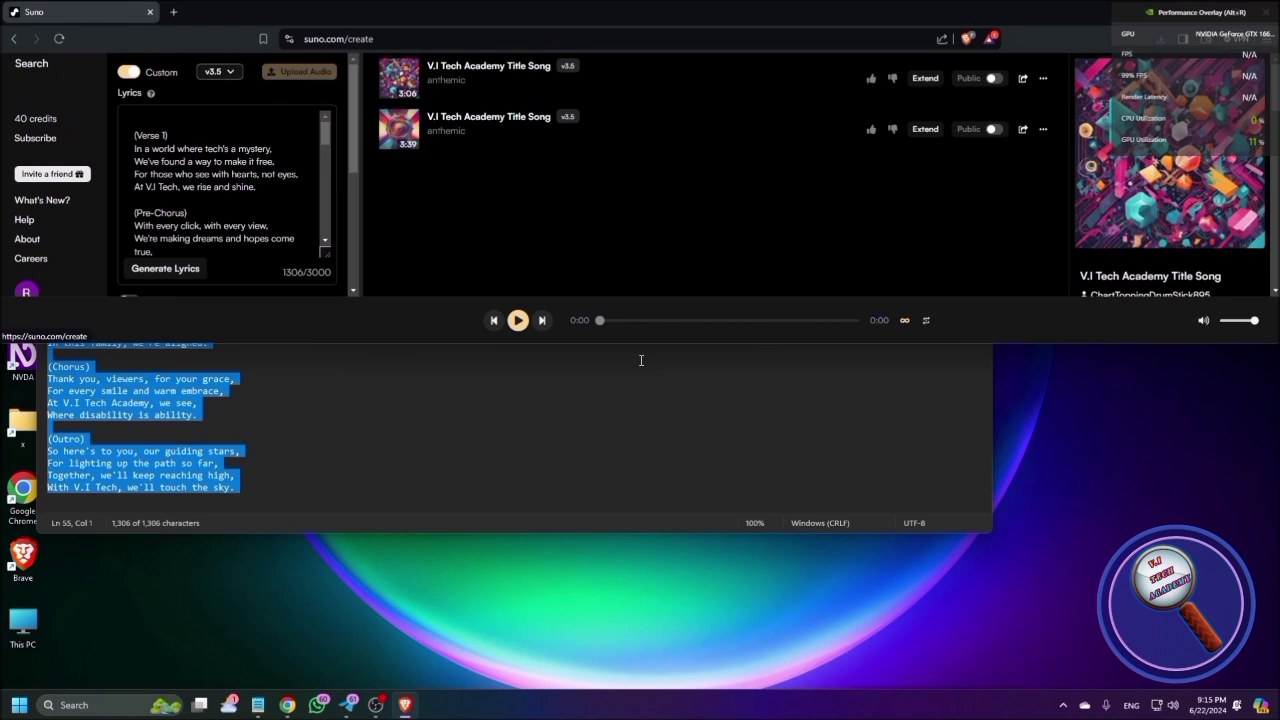
key(Tab)
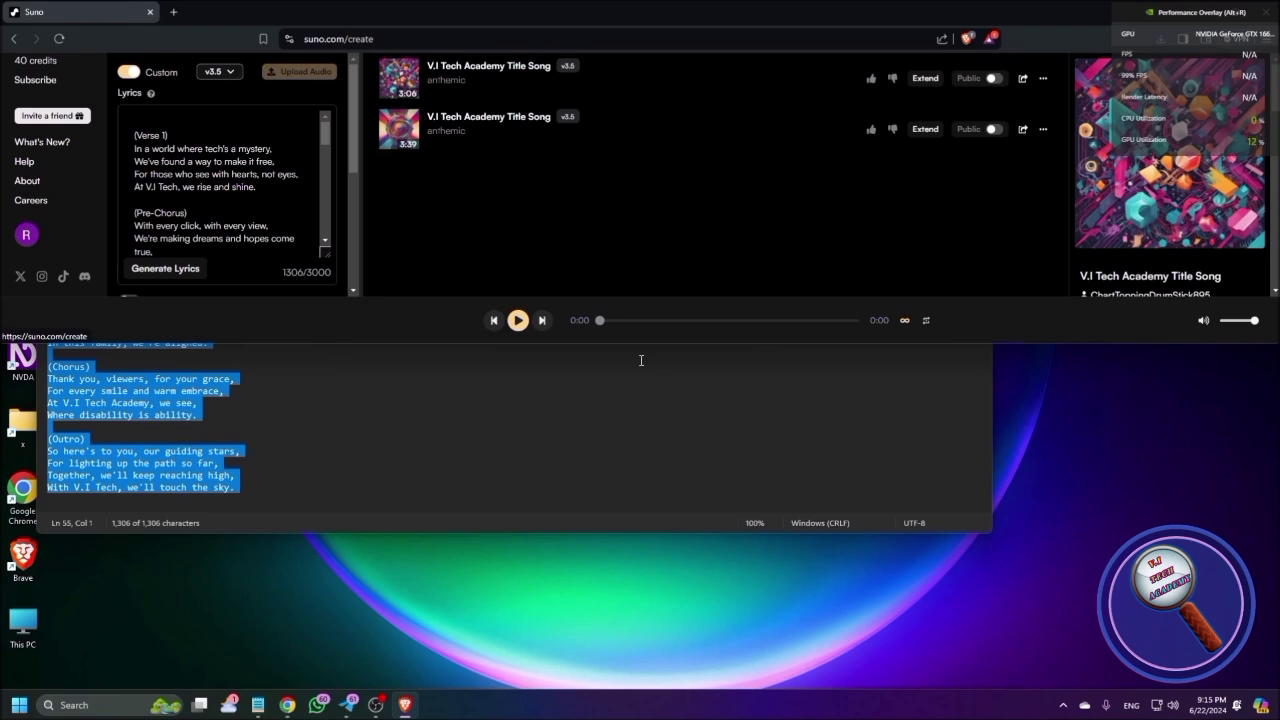
key(space)
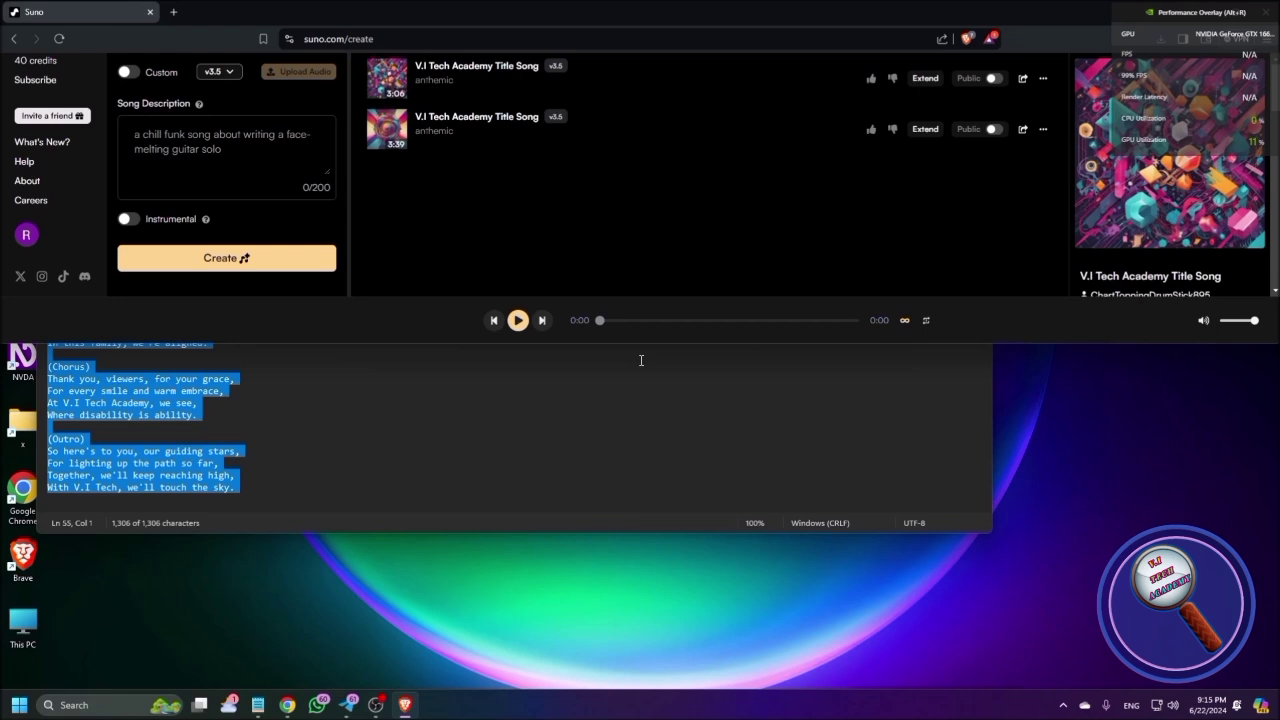
Step: Enter the description 'Love song for monsoon weather, rainyday in Hindi' and create the songs
key(Tab)
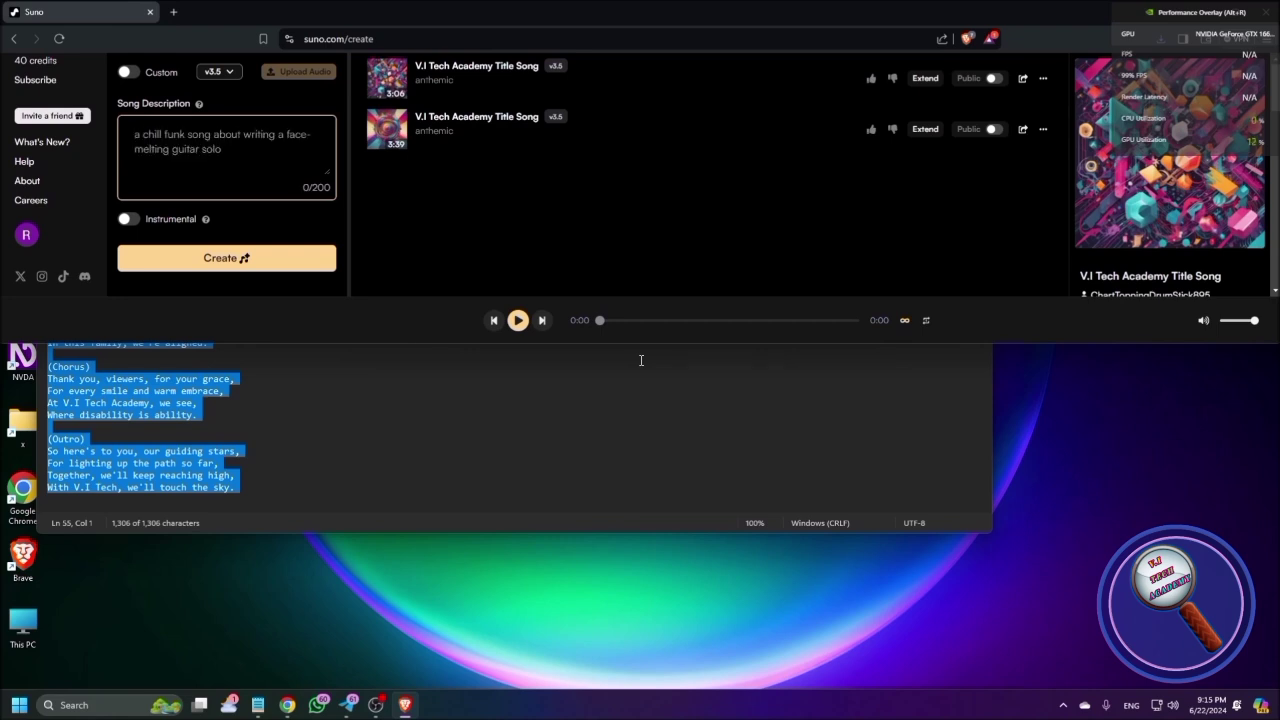
text(Mak)
key(BackSpace)
key(BackSpace)
key(BackSpace)
text(Love song)
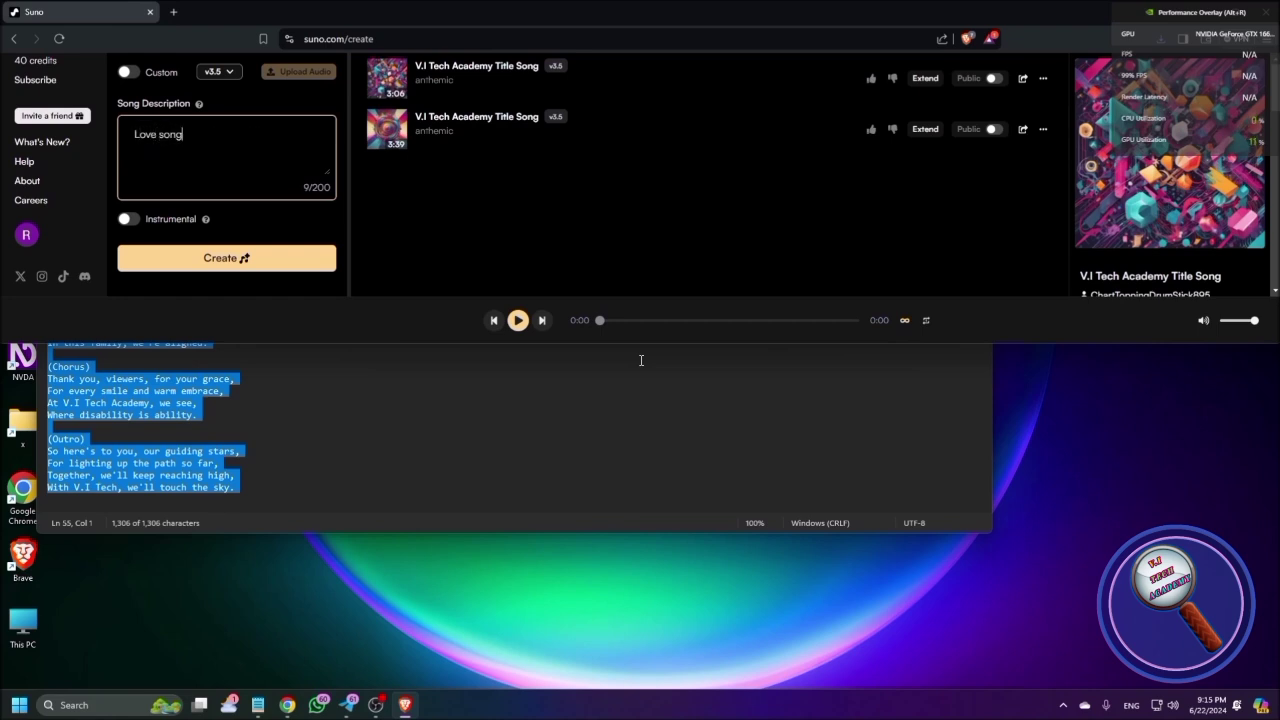
text( for monsoon weather, rainda)
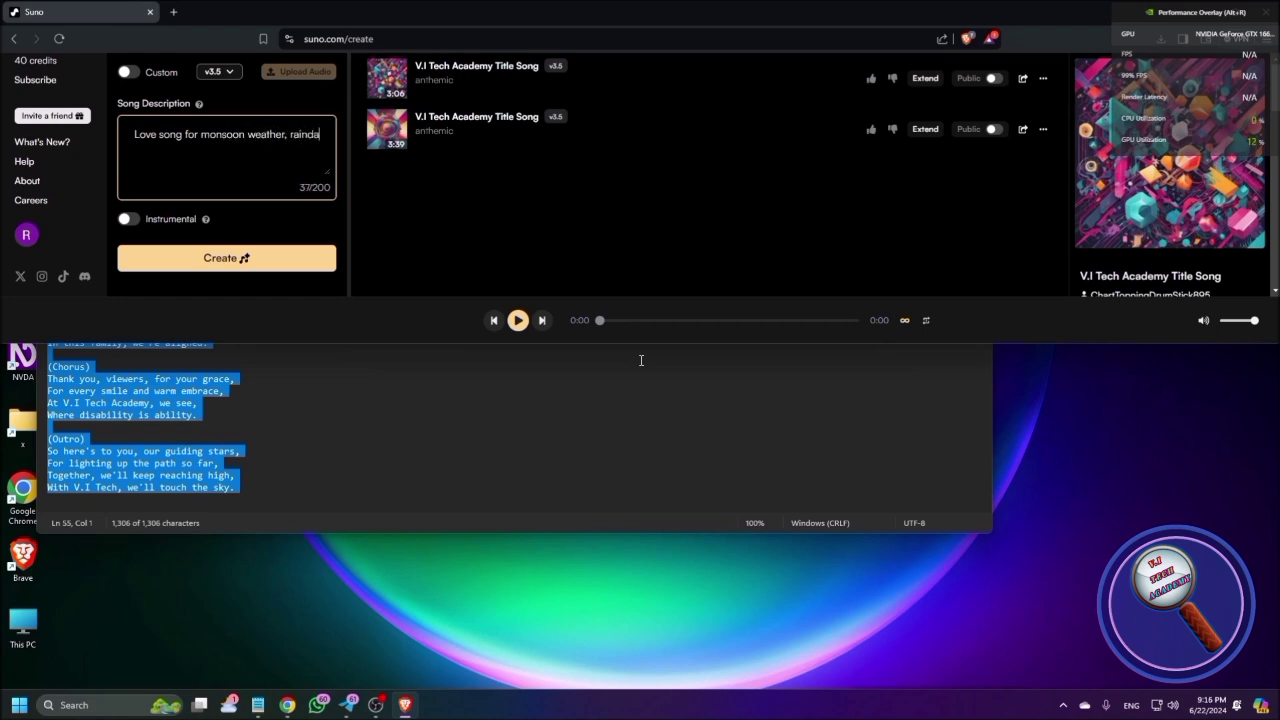
text(ys,)
key(BackSpace)
key(BackSpace)
key(BackSpace)
key(BackSpace)
key(BackSpace)
key(BackSpace)
key(BackSpace)
key(BackSpace)
key(BackSpace)
text(rainyday and)
key(BackSpace)
key(BackSpace)
key(BackSpace)
key(BackSpace)
text(in Hindi)
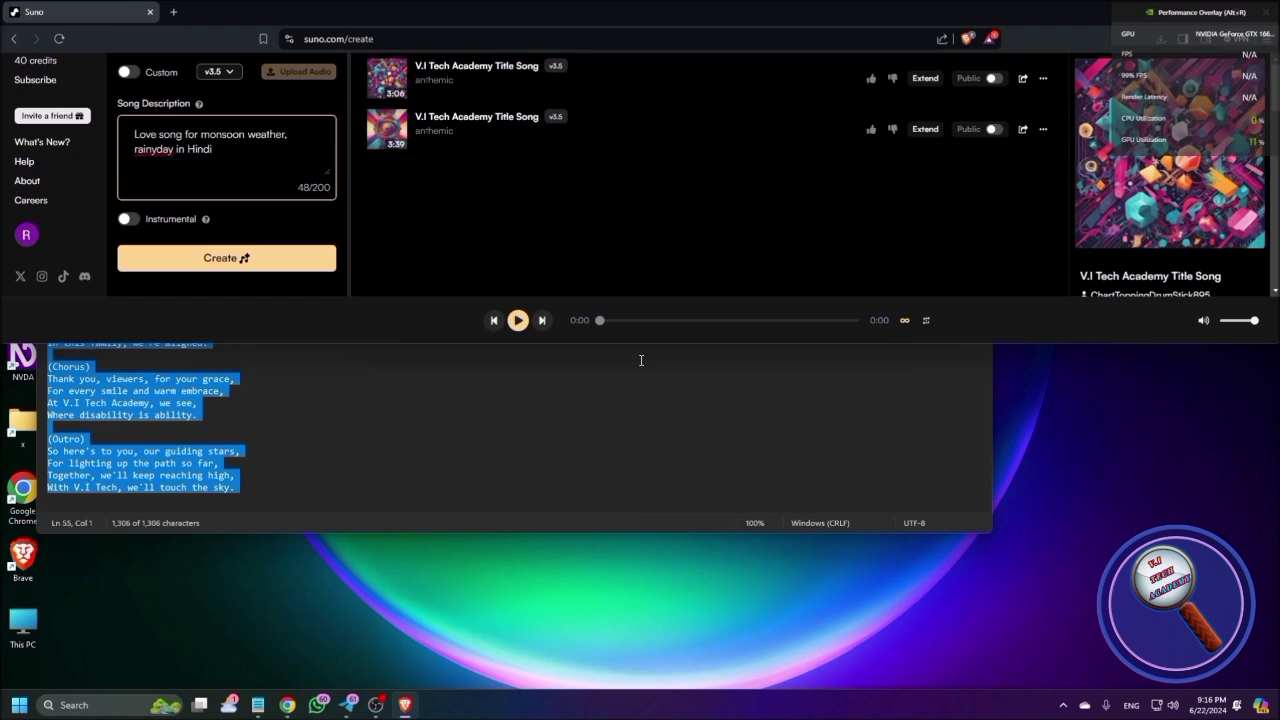
key(Return)
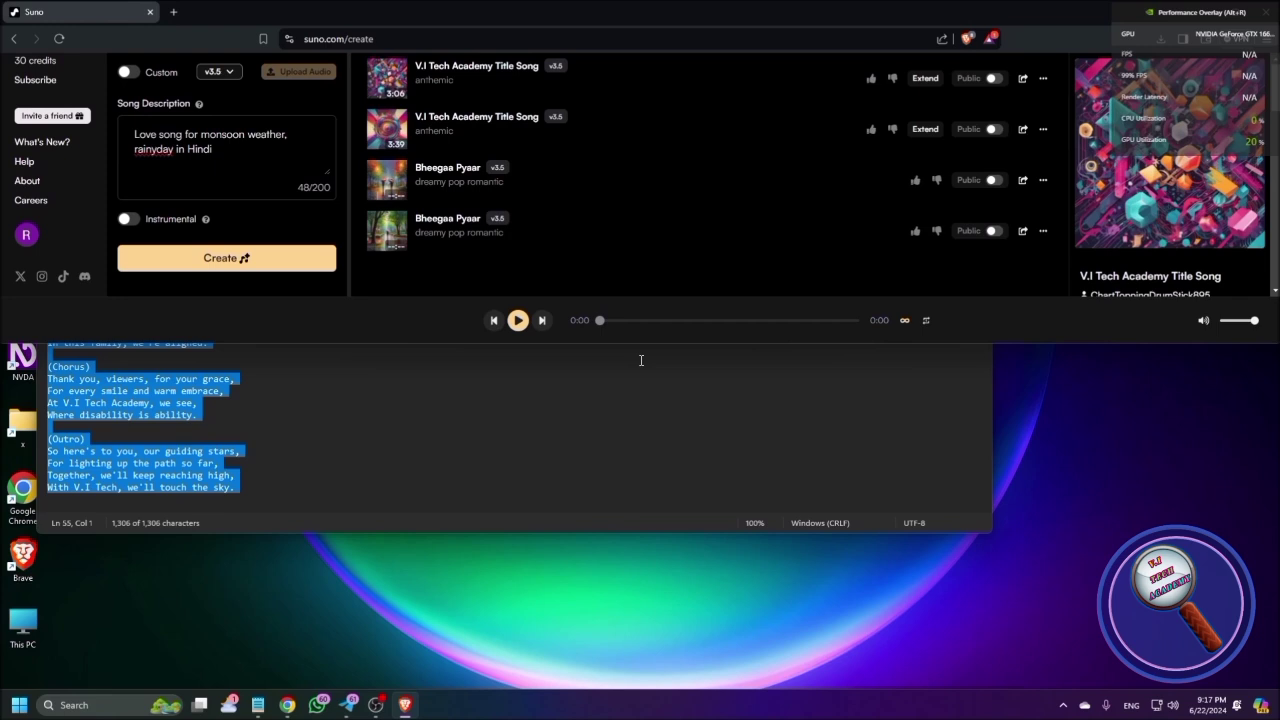
Step: Open the '...' more-options menu on the first Bheegaa Pyaar track
click(1043, 180)
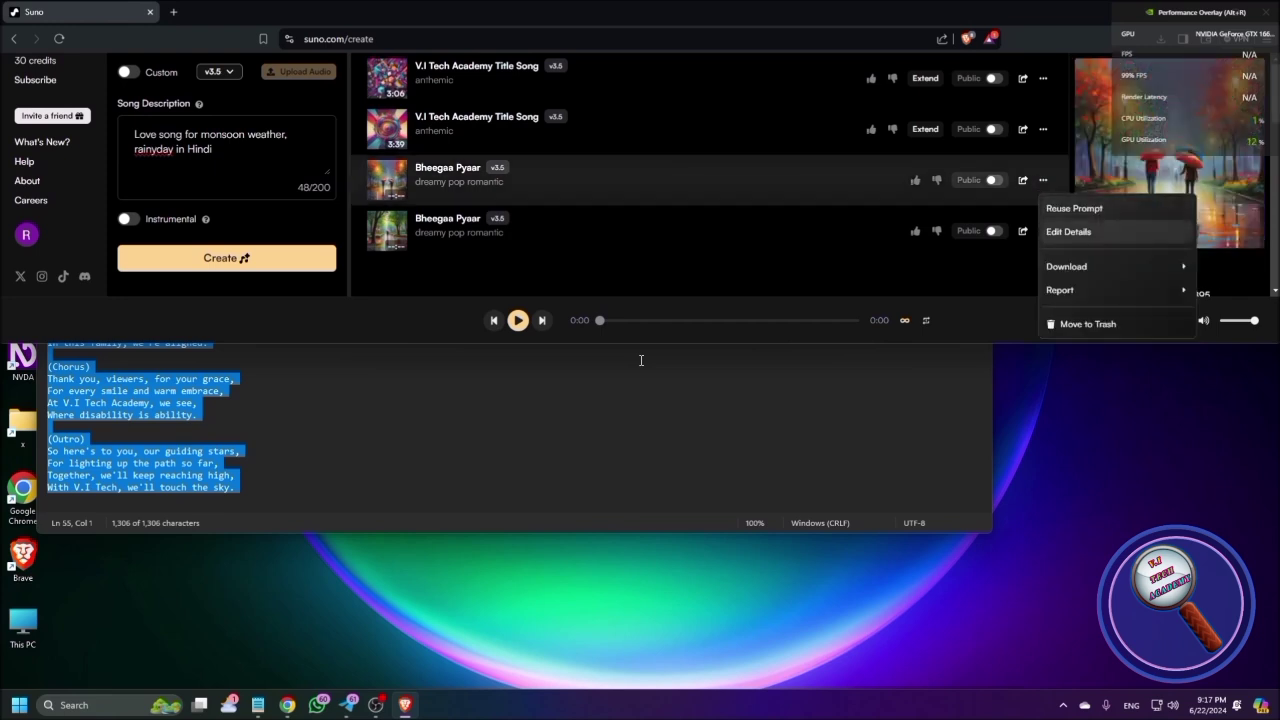